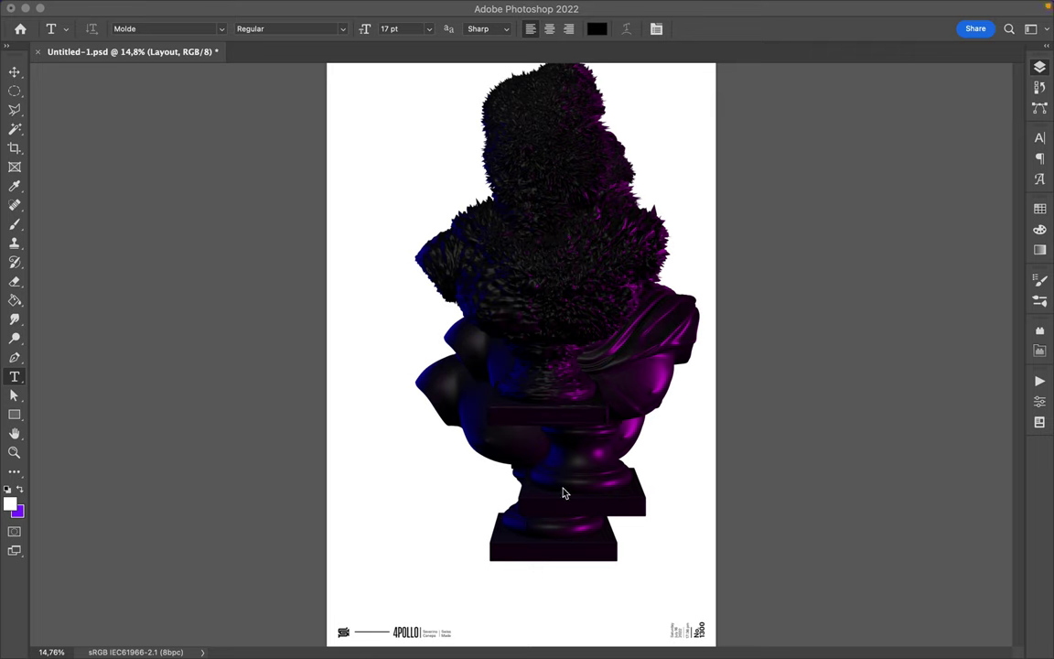
- Add a Hue/Saturation adjustment above Layer 3 and shift the hue to recolour the bust
left_click(918, 172)
left_click(948, 639)
left_click(922, 452)
mouse_move(905, 462)
left_mouse_down()
mouse_move(843, 467)
mouse_move(948, 462)
left_mouse_up()
left_click(1039, 67)
- Add a Levels adjustment that brightens the image midtones
left_click(942, 618)
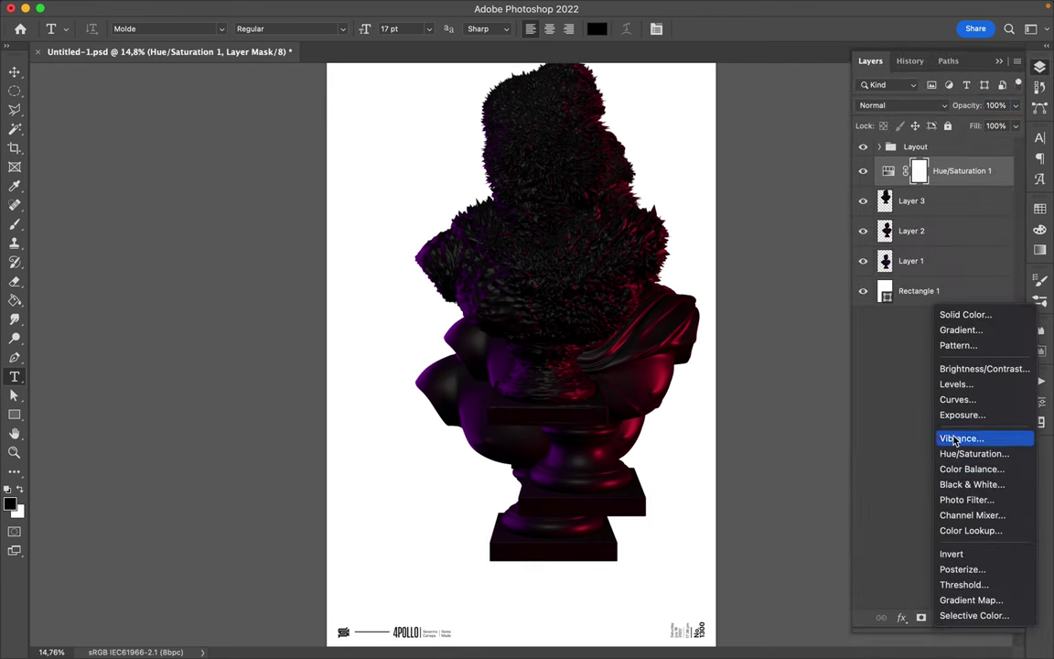
left_click(956, 385)
left_click_drag(917, 517, 881, 517)
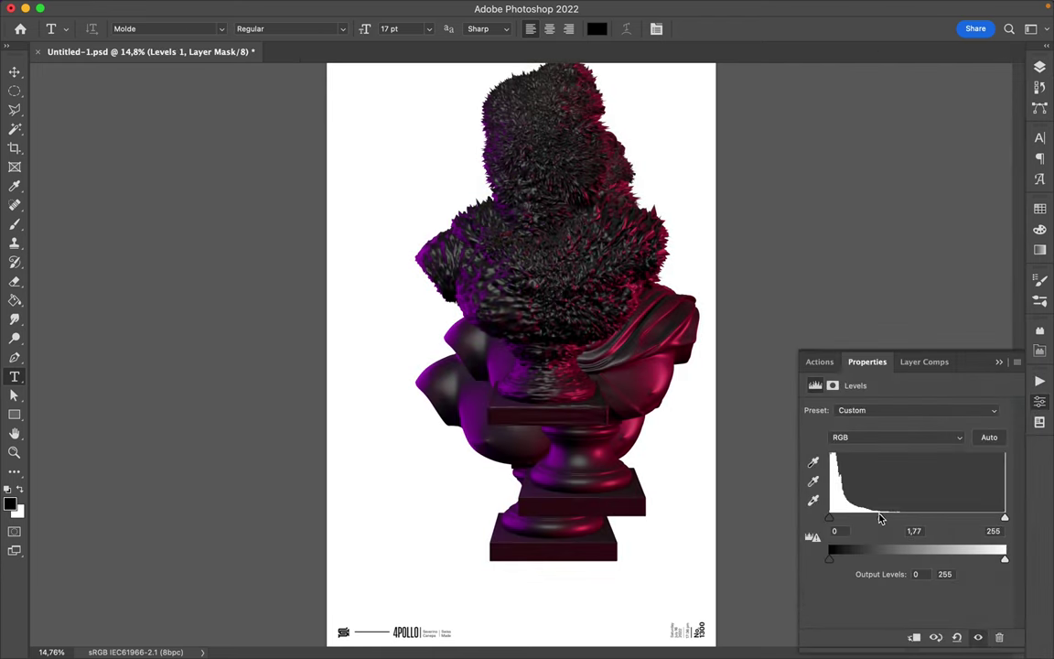
- Add a Channel Mixer adjustment and tune the Red output's red, green and blue mix
left_click(1039, 67)
left_click(942, 639)
left_click(952, 515)
left_click_drag(945, 482, 963, 482)
mouse_move(906, 509)
left_mouse_down()
mouse_move(880, 509)
mouse_move(896, 537)
mouse_move(886, 537)
left_mouse_up()
left_click_drag(906, 588, 907, 589)
- Rebalance the Channel Mixer's Green output: raise red, lower green, adjust blue and constant
left_click(933, 428)
left_click(879, 444)
left_click_drag(953, 509, 819, 510)
mouse_move(906, 483)
left_mouse_down()
mouse_move(809, 483)
mouse_move(931, 482)
mouse_move(921, 482)
left_mouse_up()
mouse_move(906, 537)
left_mouse_down()
mouse_move(999, 537)
mouse_move(877, 537)
left_mouse_up()
mouse_move(832, 588)
left_mouse_down()
mouse_move(927, 588)
mouse_move(892, 588)
left_mouse_up()
- Tune the Channel Mixer's Blue output mix and lower its constant to -8
left_click(933, 428)
left_click(892, 442)
mouse_move(905, 482)
left_mouse_down()
mouse_move(879, 483)
mouse_move(920, 482)
mouse_move(871, 510)
left_mouse_up()
left_click_drag(954, 537, 960, 540)
left_click_drag(906, 589, 902, 591)
- Move the bust layer to a new position on the poster
left_click_drag(567, 326, 565, 366)
left_click(480, 28)
left_click(515, 176)
- Reposition the bust, move Layer 1 up the stack and cut the face area out of it
left_click_drag(529, 308, 651, 306)
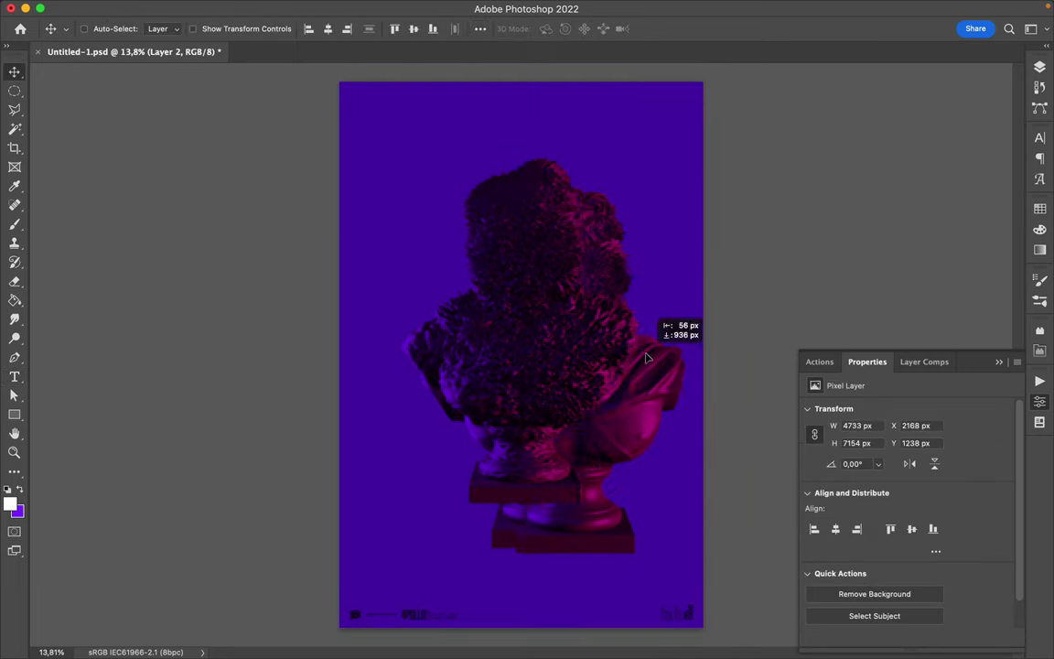
key("F7")
left_click_drag(910, 321, 910, 249)
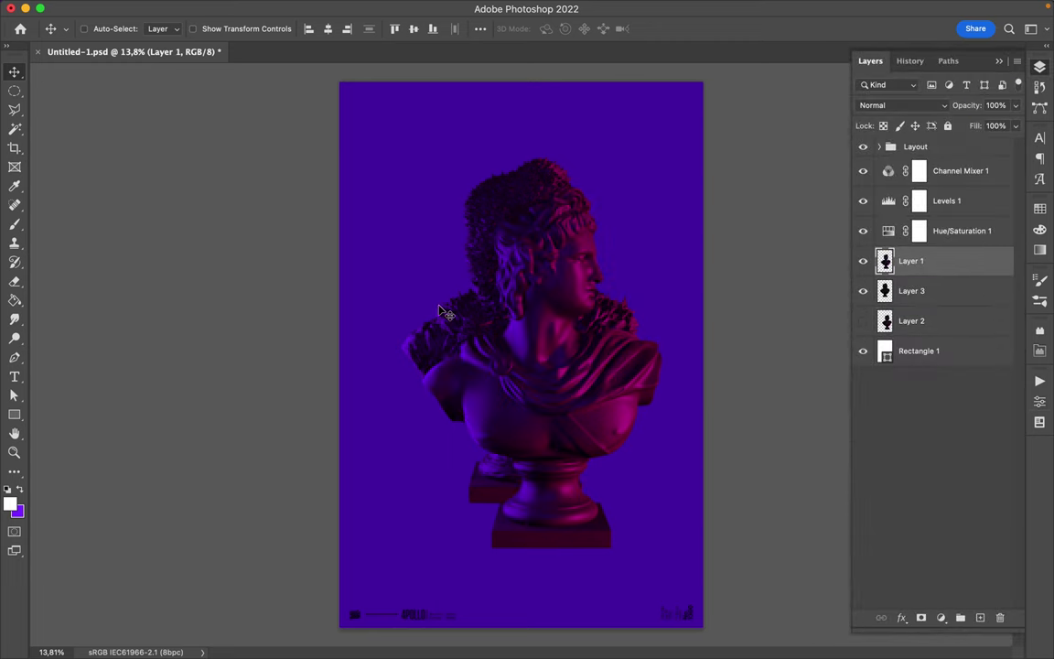
key("p")
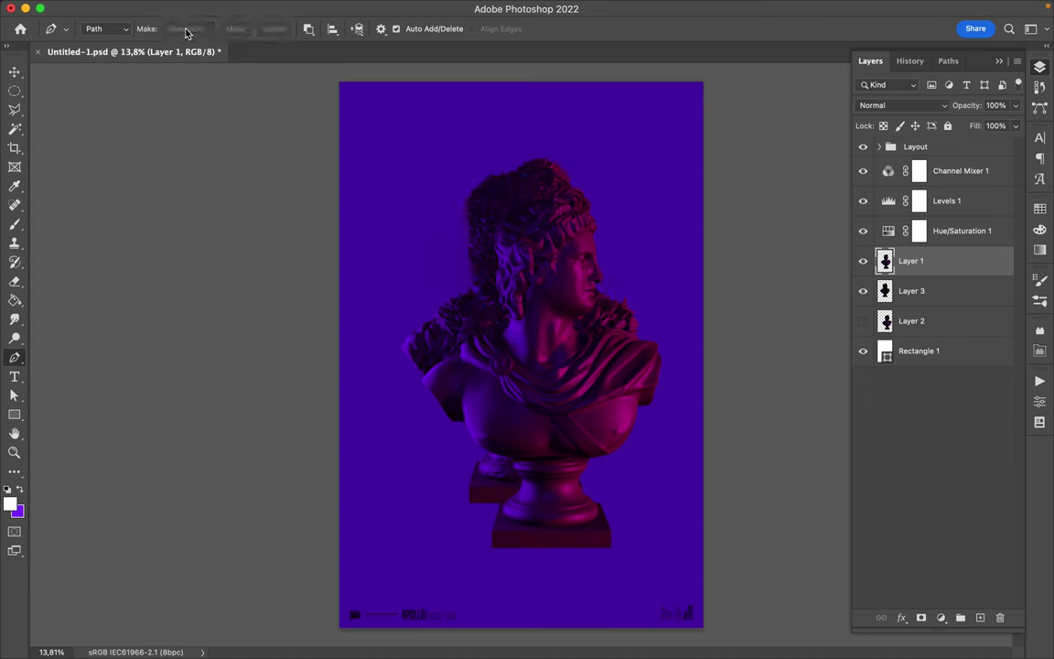
key("Delete")
key("ctrl+shift+i")
- Copy the shoulders onto a new layer, move it up-left and enlarge it
key("ctrl+j")
key("v")
mouse_move(612, 411)
left_mouse_down()
mouse_move(588, 371)
mouse_move(569, 376)
left_mouse_up()
key("ctrl+t")
key("Return")
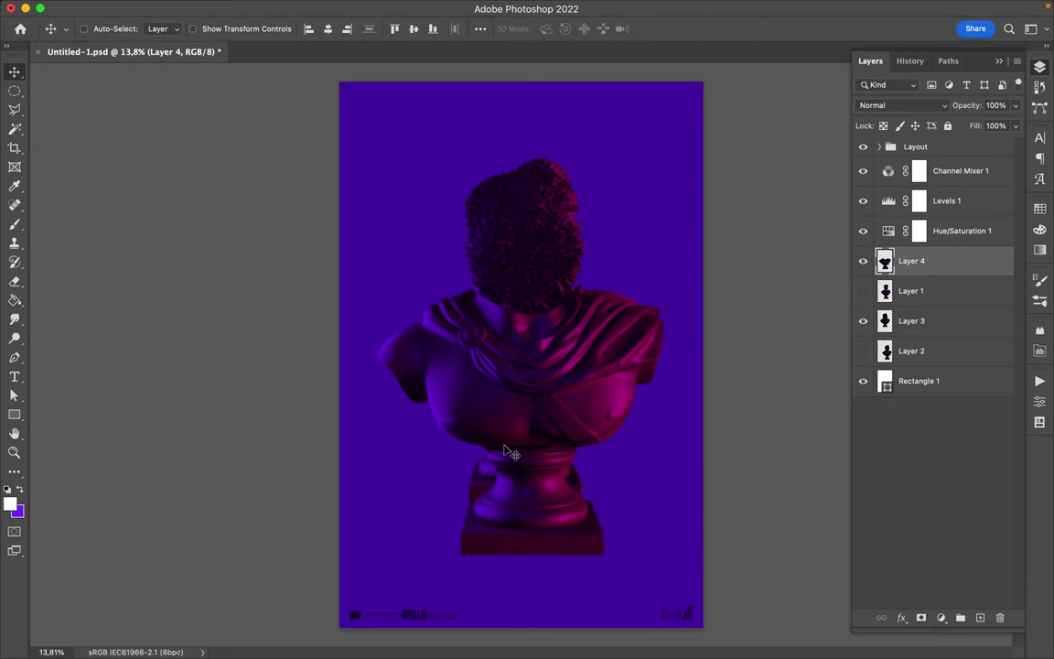
- Lasso the pedestal base, move it up under the bust and shrink the shoulder layer
key("l")
left_click(478, 449)
double_click(433, 522)
key("v")
mouse_move(585, 457)
left_mouse_down()
mouse_move(585, 404)
mouse_move(575, 406)
left_mouse_up()
key("ctrl+t")
left_click_drag(515, 440, 515, 425)
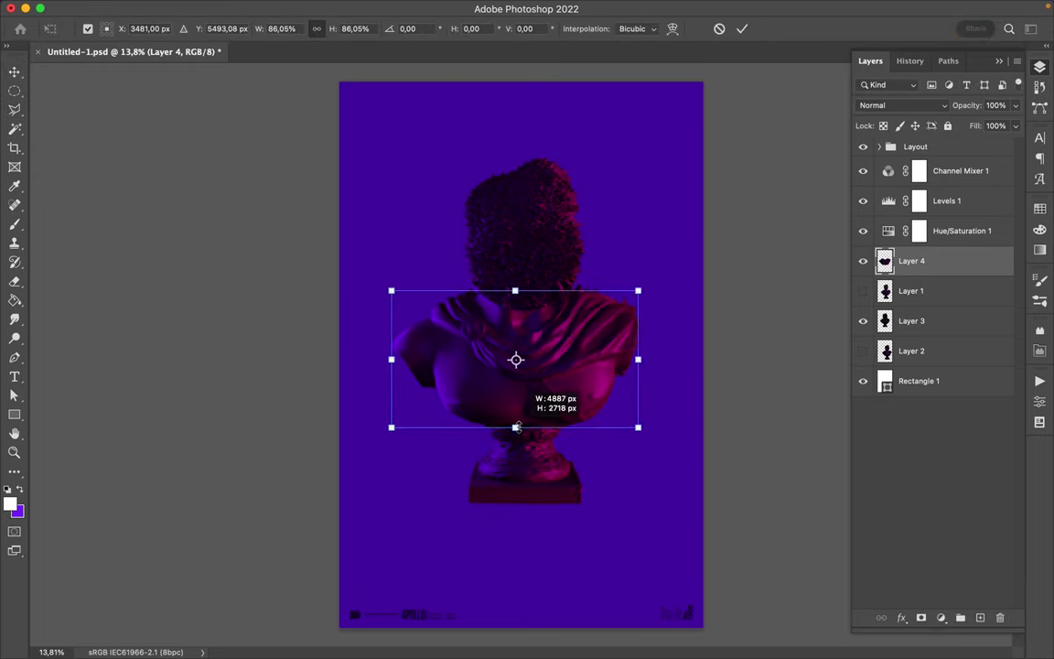
key("Return")
- Sample a colour from the bust on Layer 1
left_click(910, 290)
key("i")
left_click(552, 251)
key("v")
- Alt-copy the three adjustment layers above the background rectangle and merge them into it
left_click(961, 230)
left_click(948, 170, "shift")
left_click_drag(948, 170, 943, 371)
left_click(941, 472, "shift")
key("ctrl+e")
- Alt-copy the three adjustment layers below the shoulder layer
left_click(950, 234)
left_click(948, 171, "shift")
left_click_drag(948, 170, 957, 277)
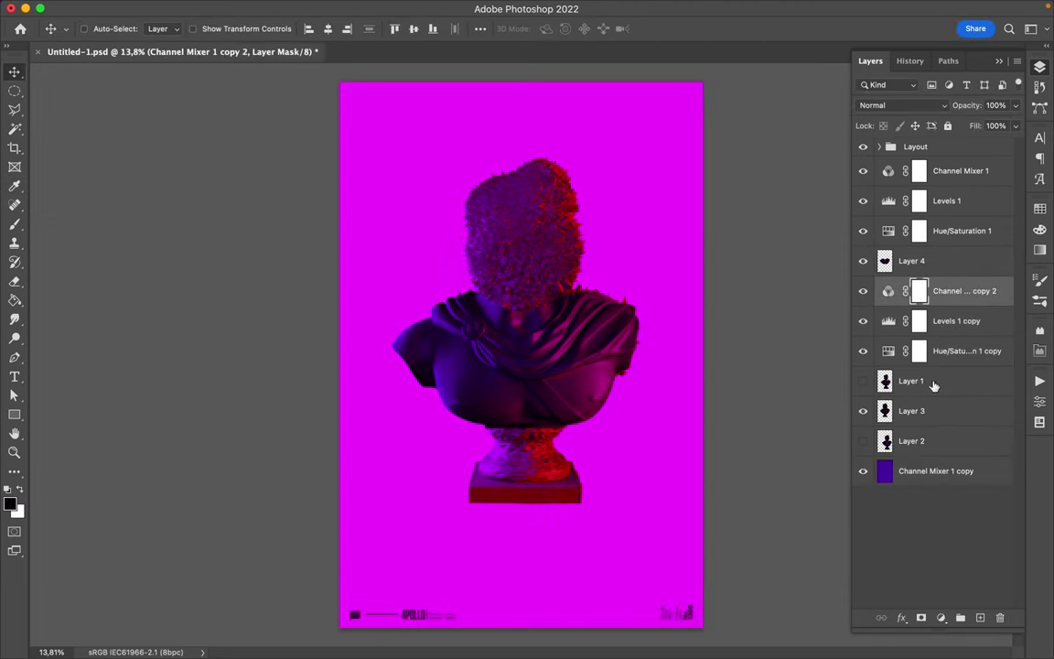
- Merge the copied adjustments into Layer 1, undoing and redoing the merge
left_click(934, 375, "shift")
key("ctrl+e")
left_click(960, 170)
key("ctrl+z")
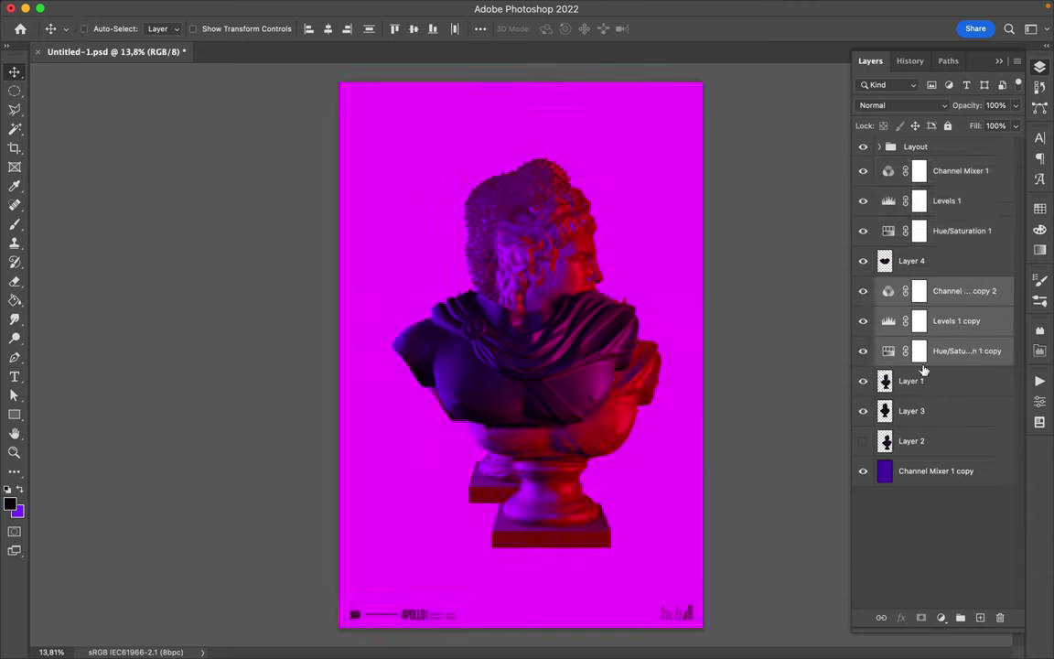
key("ctrl+shift+z")
- Copy the three adjustments onto the next bust layer and merge them into it
left_click(960, 170)
left_click(960, 231, "shift")
left_click_drag(961, 231, 942, 306)
left_click(915, 409, "shift")
key("ctrl+e")
- Copy the adjustments onto the last bust layer and pick the merged bust copy 3
left_click(961, 231)
left_click(937, 171, "shift")
mouse_move(937, 171)
left_mouse_down()
mouse_move(942, 311)
mouse_move(876, 347)
mouse_move(863, 412)
left_mouse_up()
left_click(939, 320)
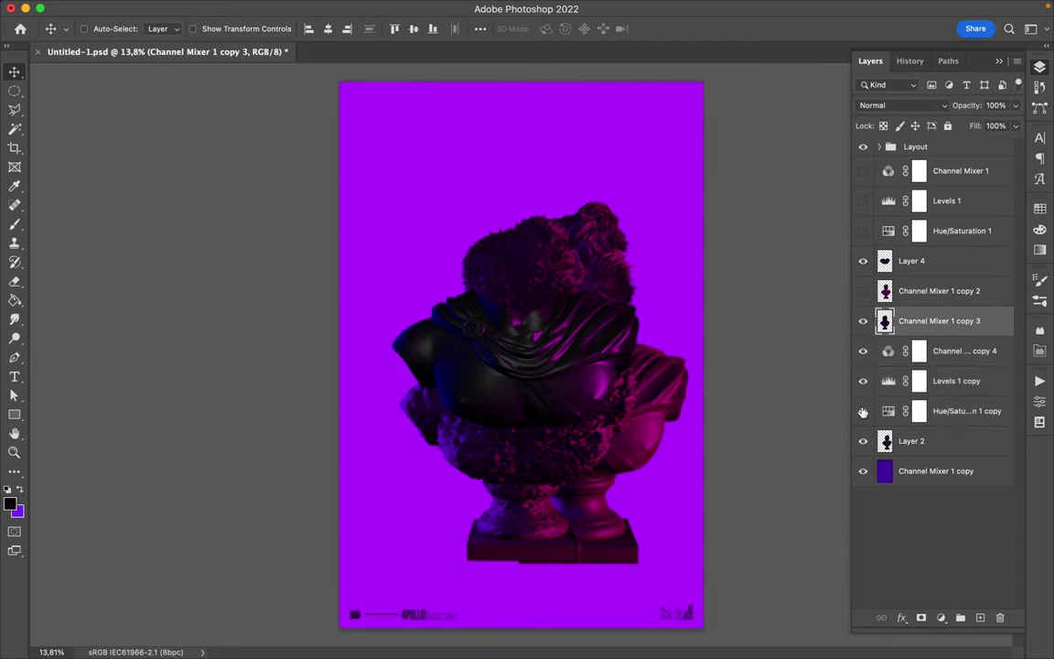
- Merge the top adjustment group down to Layer 4 and the lower group down to Layer 2
left_click(911, 260)
left_click(926, 172, "shift")
key("ctrl+e")
left_click(939, 261)
left_click(911, 351, "shift")
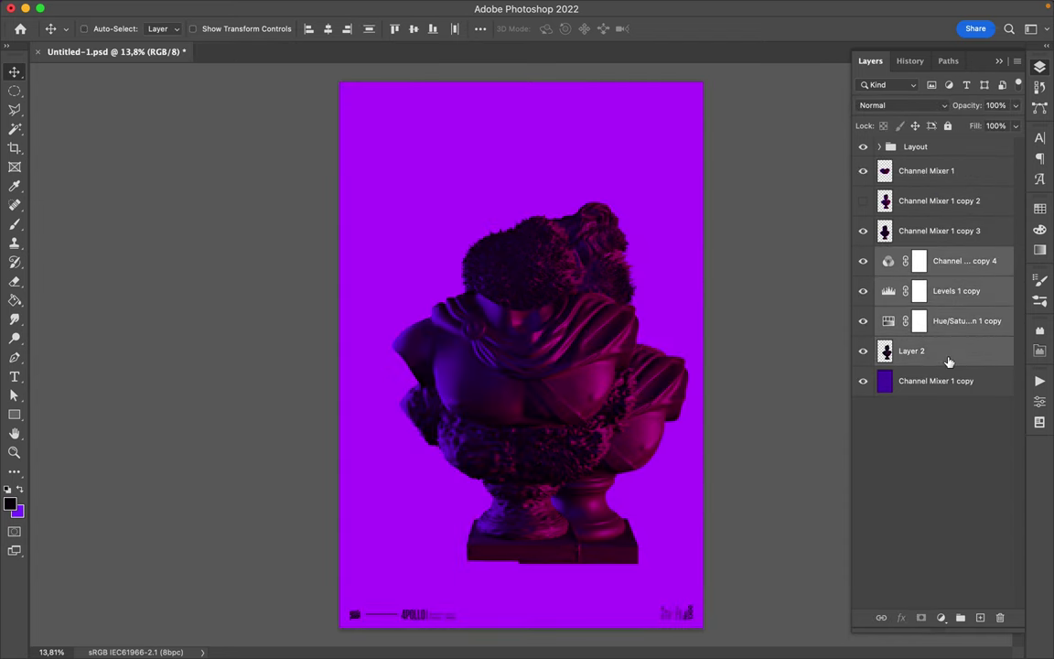
key("ctrl+e")
- Reposition the bust, hide bust copy 4, sample a dark colour and add an empty layer
left_click_drag(541, 279, 540, 197)
left_click(863, 261)
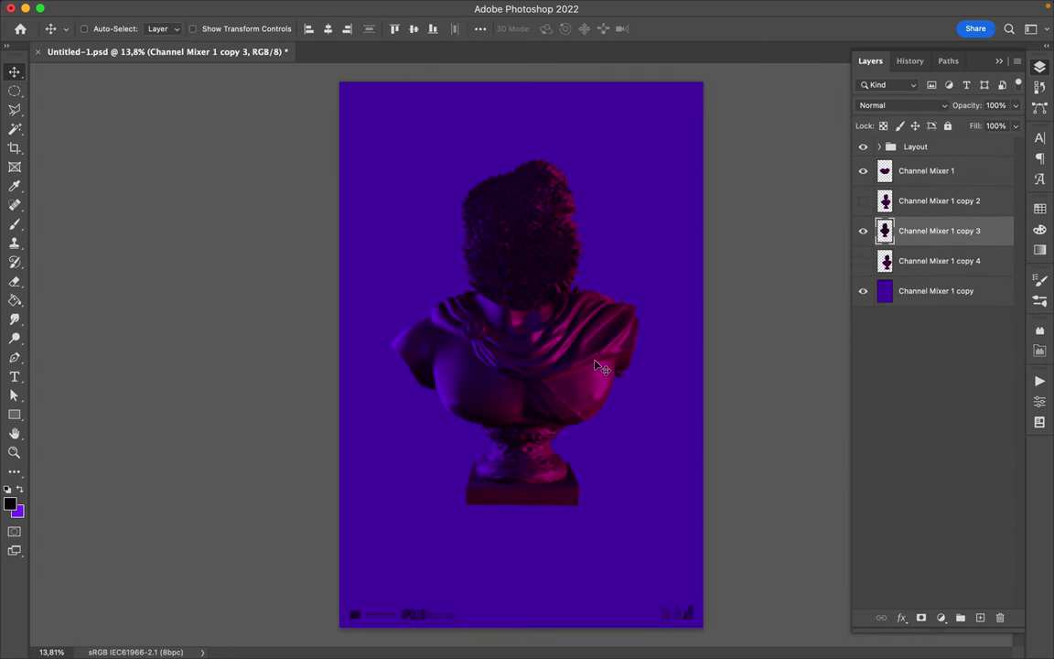
key("i")
left_click(538, 236)
left_click(926, 171)
left_click(980, 618)
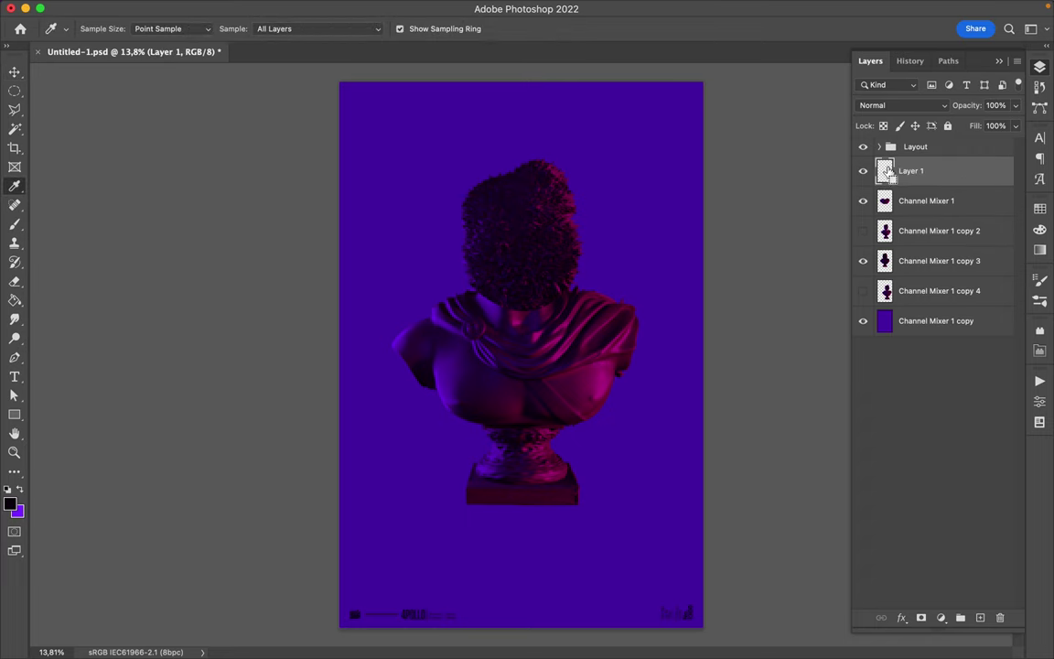
- Fill the shoulder selection black, Gaussian-blur it, and clip the shadow to the bust layer below
key("g")
left_click(382, 344)
key("m")
key("ctrl+d")
left_click(340, 8)
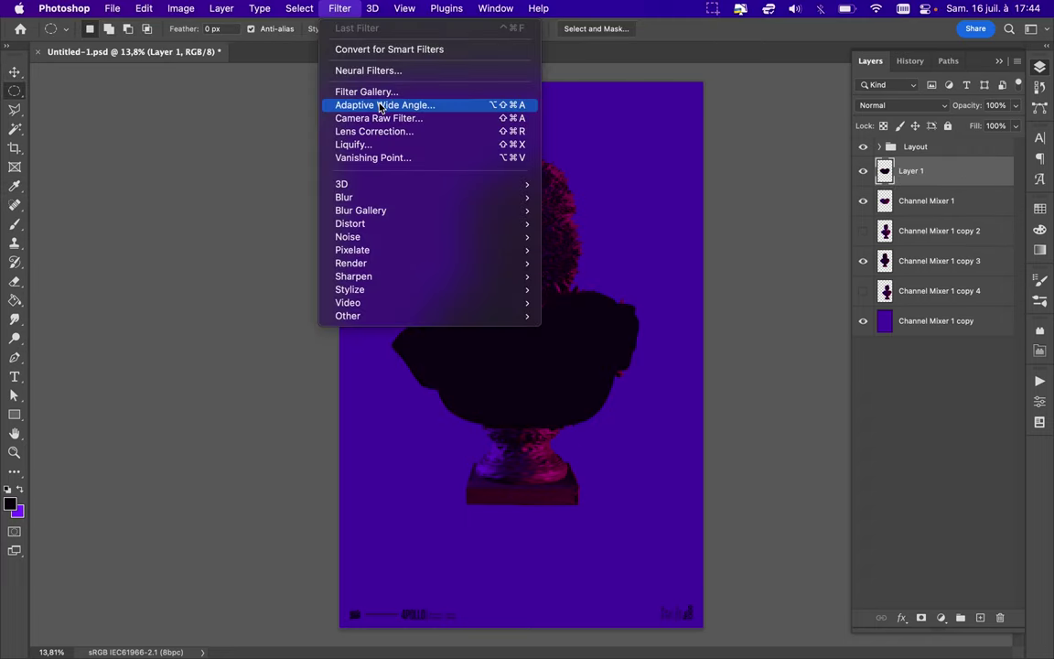
left_click(564, 247)
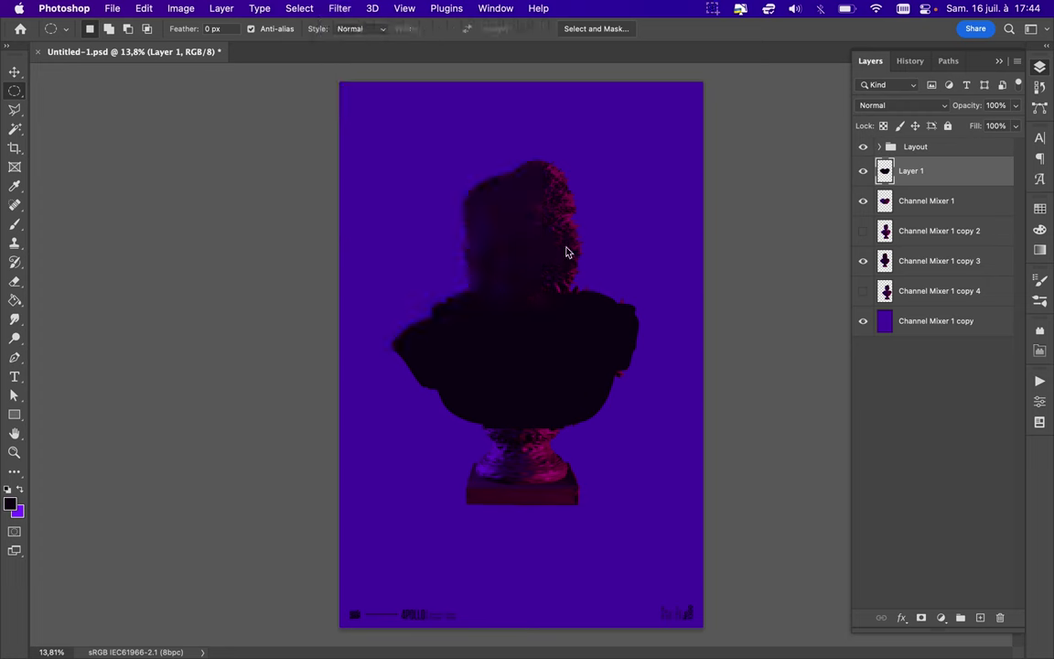
left_click_drag(910, 200, 915, 246)
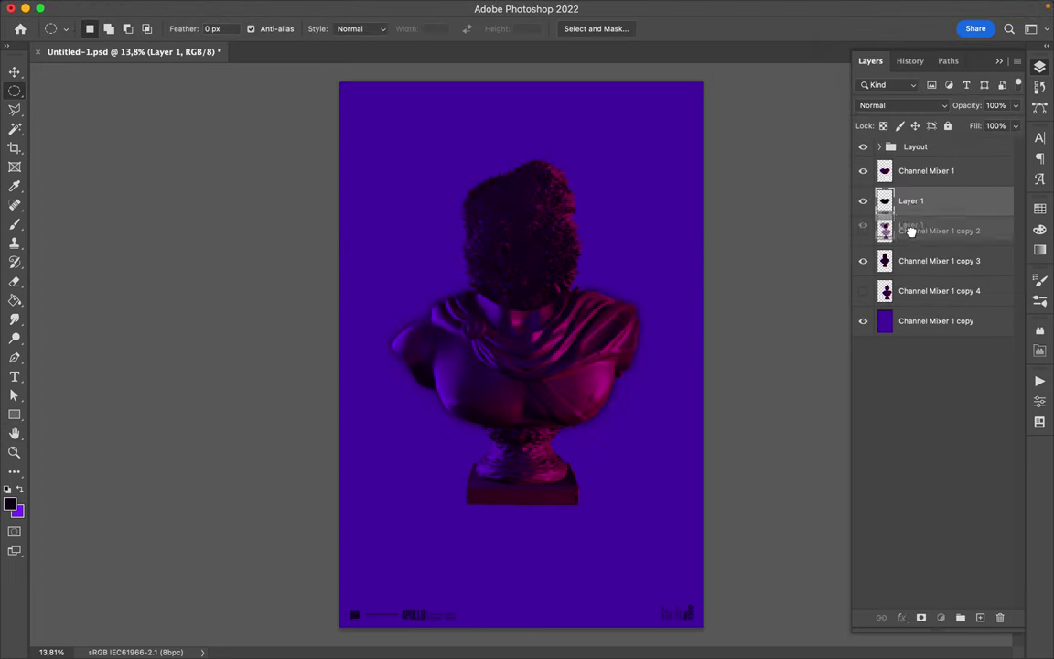
key("ctrl+alt+g")
- Scale the bust layer copy 3 down to about 81% around its centre
left_click(925, 170)
key("b")
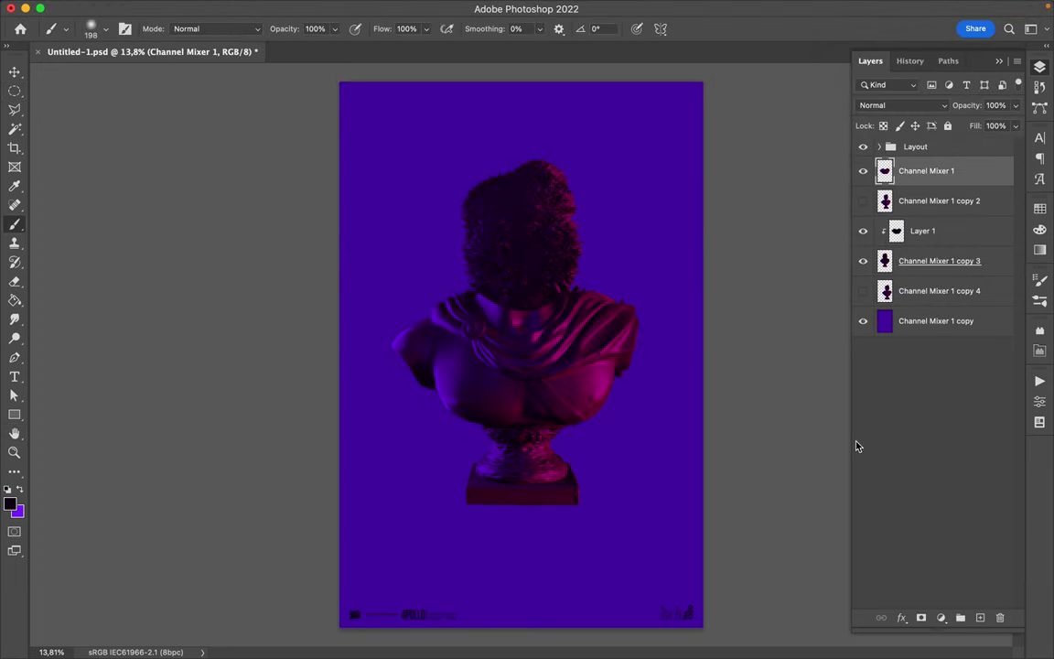
key("v")
left_click(938, 261)
left_click_drag(517, 158, 518, 191)
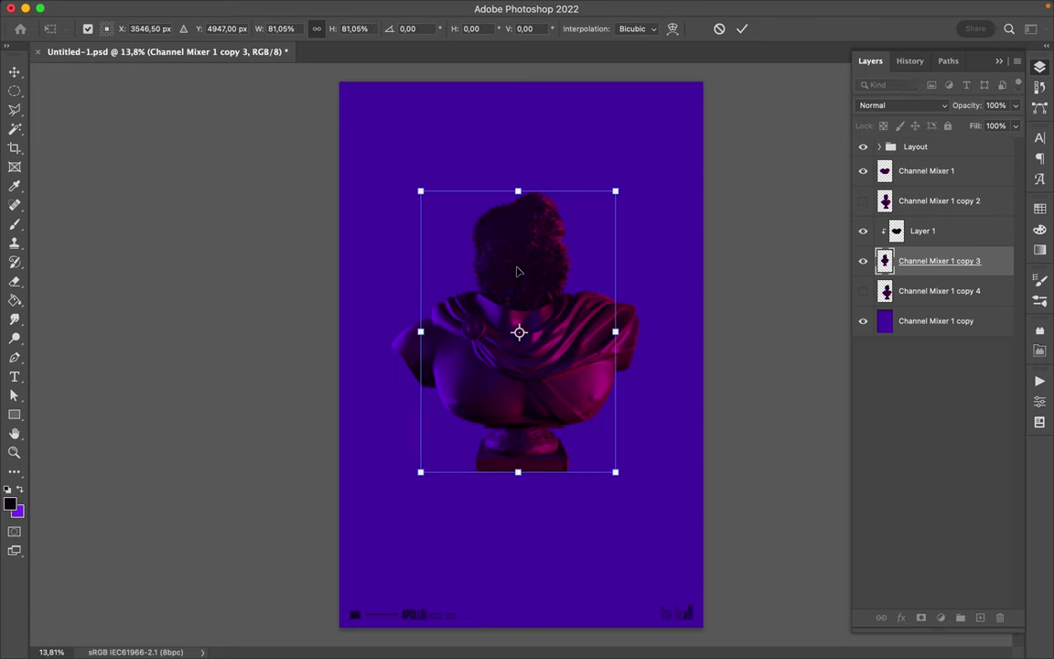
- Confirm the scaled bust, copy the face path selection to a new layer and move it onto the shoulders
key("Return")
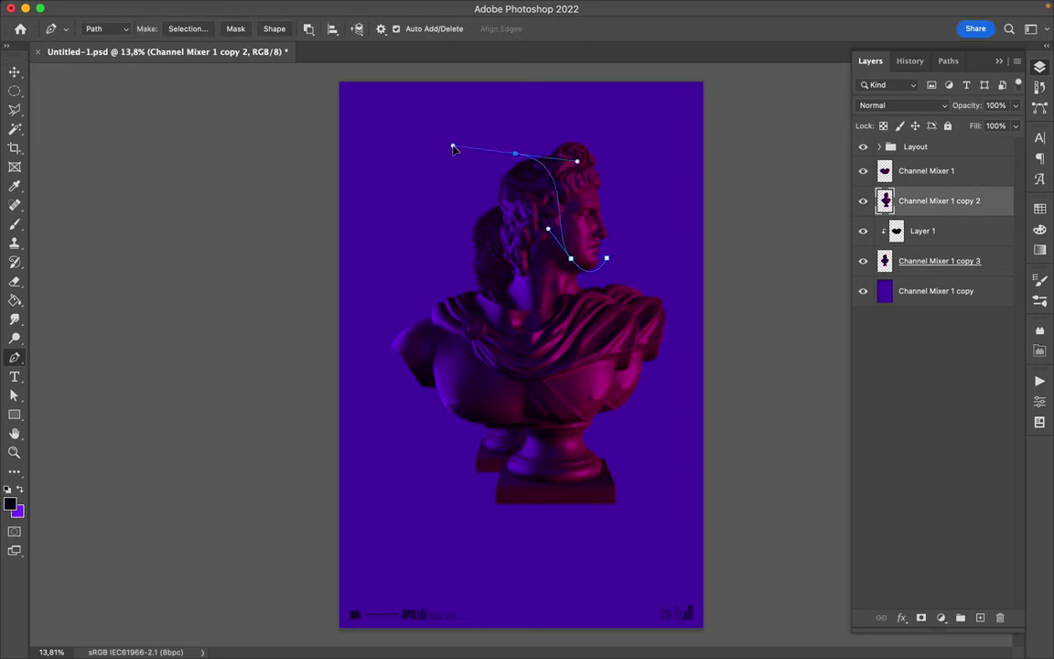
left_click(187, 29)
key("Return")
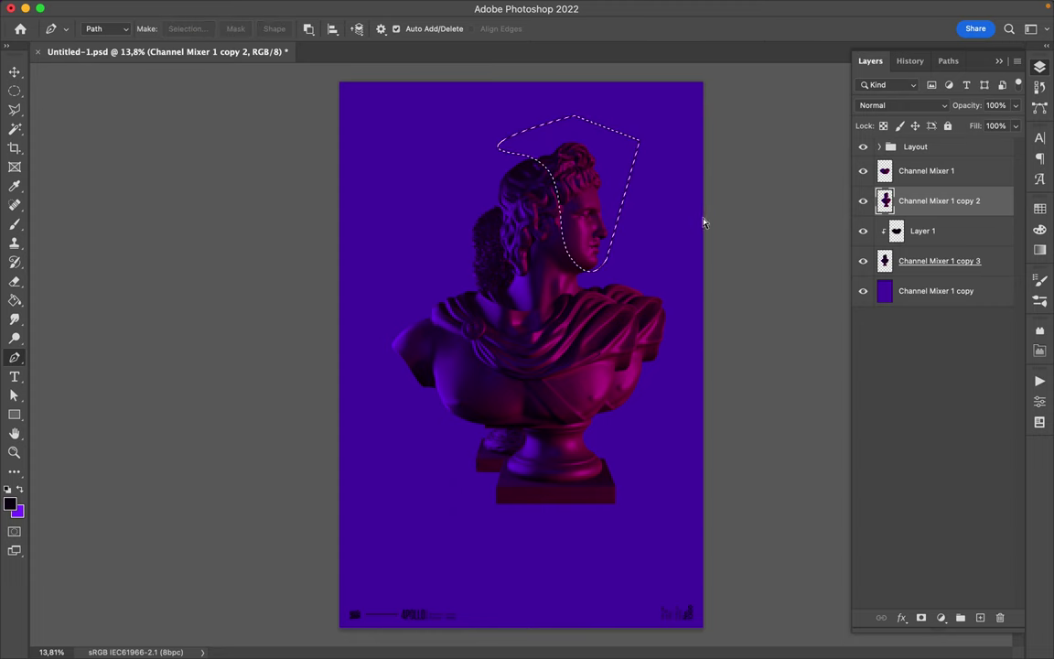
key("v")
key("super+j")
mouse_move(569, 247)
left_mouse_down()
mouse_move(573, 273)
mouse_move(525, 273)
mouse_move(565, 255)
left_mouse_up()
left_click(529, 267, "super")
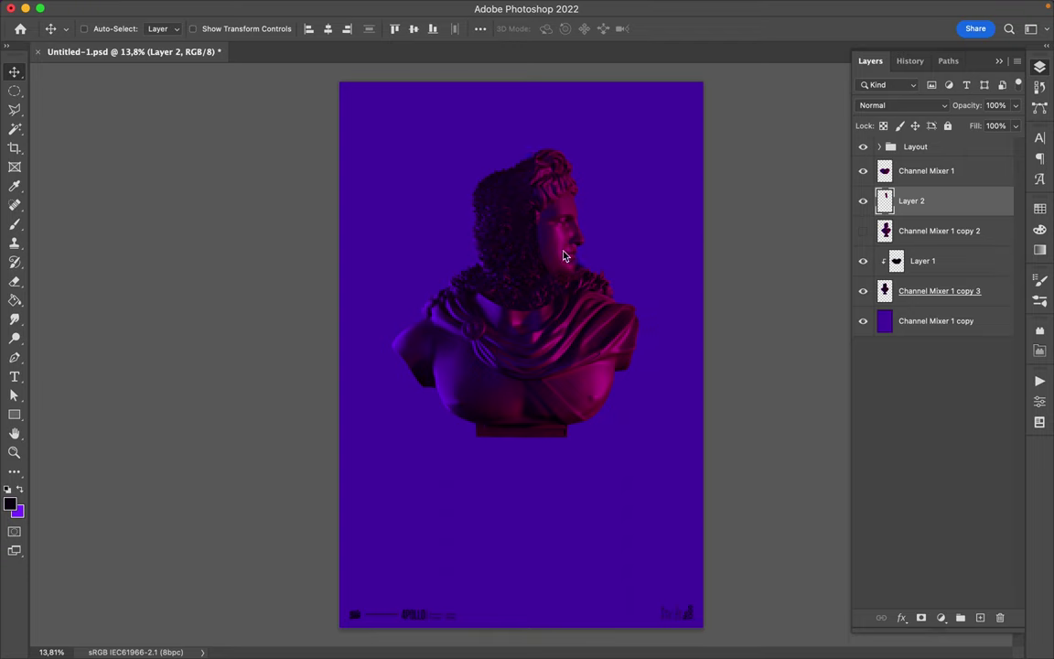
- Copy an elliptical selection of the base to a new layer, move it down and place it below the bust
left_click(558, 435, "super")
key("m")
left_click_drag(443, 474, 624, 370)
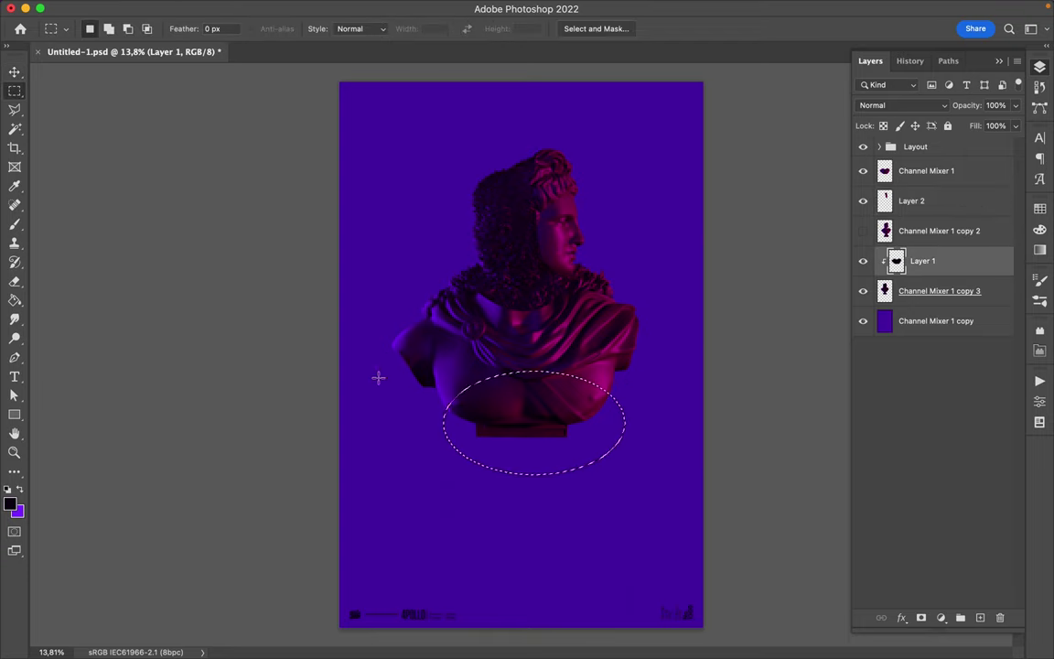
left_click(561, 431, "super")
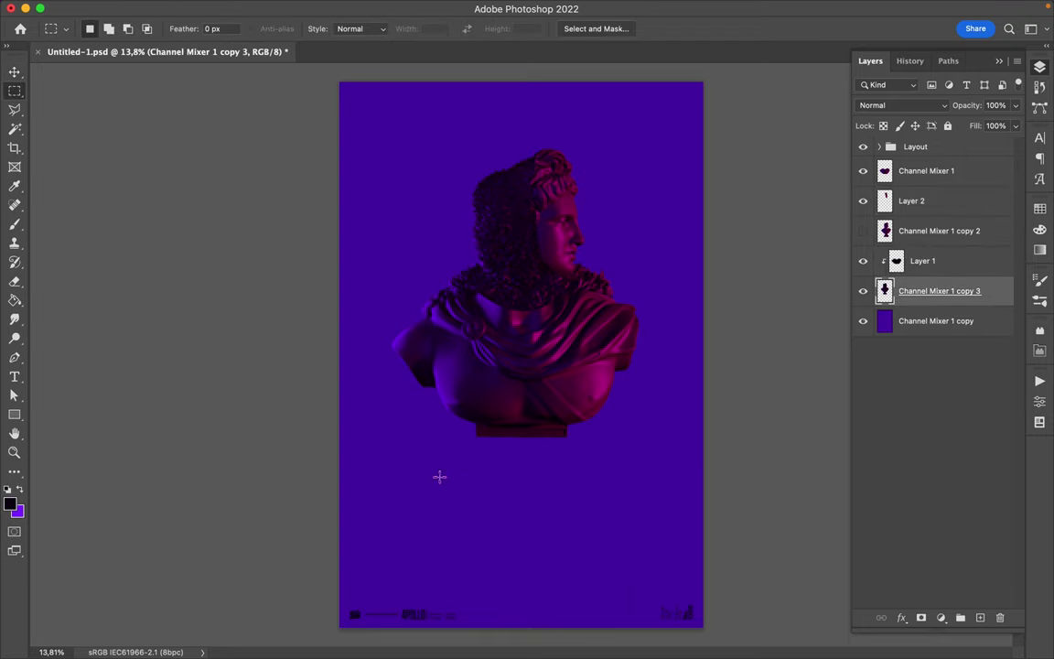
key("super+j")
key("v")
mouse_move(572, 404)
left_mouse_down()
mouse_move(535, 519)
mouse_move(535, 476)
left_mouse_up()
key("super+bracketleft")
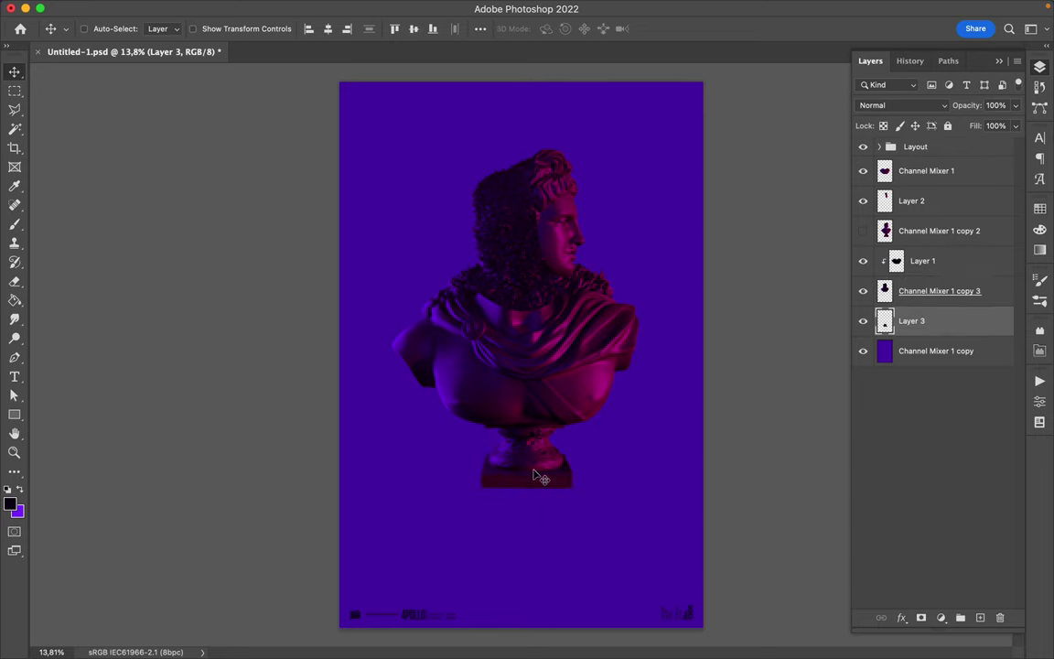
- Duplicate the face Layer 2 and apply a Gaussian Blur to the copy
left_click(512, 226, "super")
key("super+j")
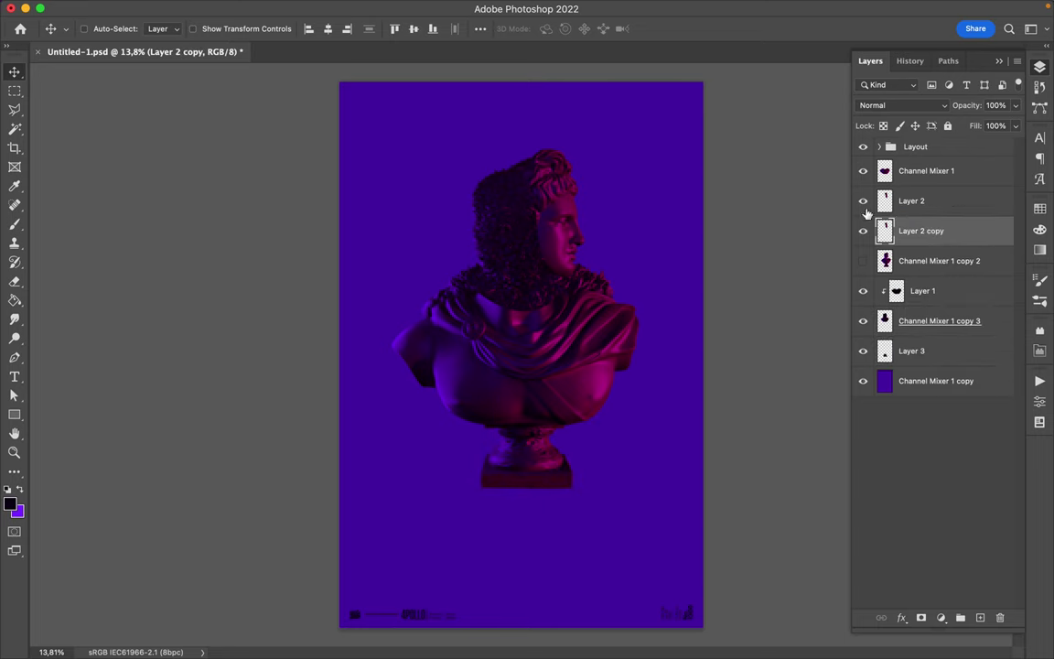
left_click(340, 8)
left_click(571, 249)
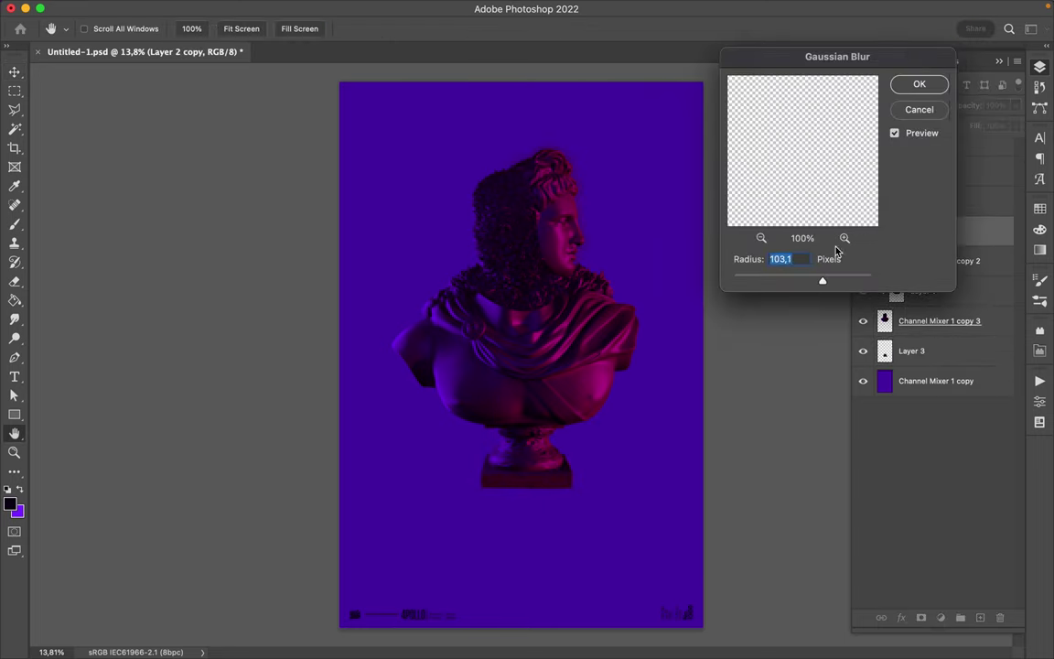
key("Return")
- Duplicate the blurred face, set it to Linear Dodge (Add) and blur it by 294.5 pixels
key("super+j")
left_click(888, 106)
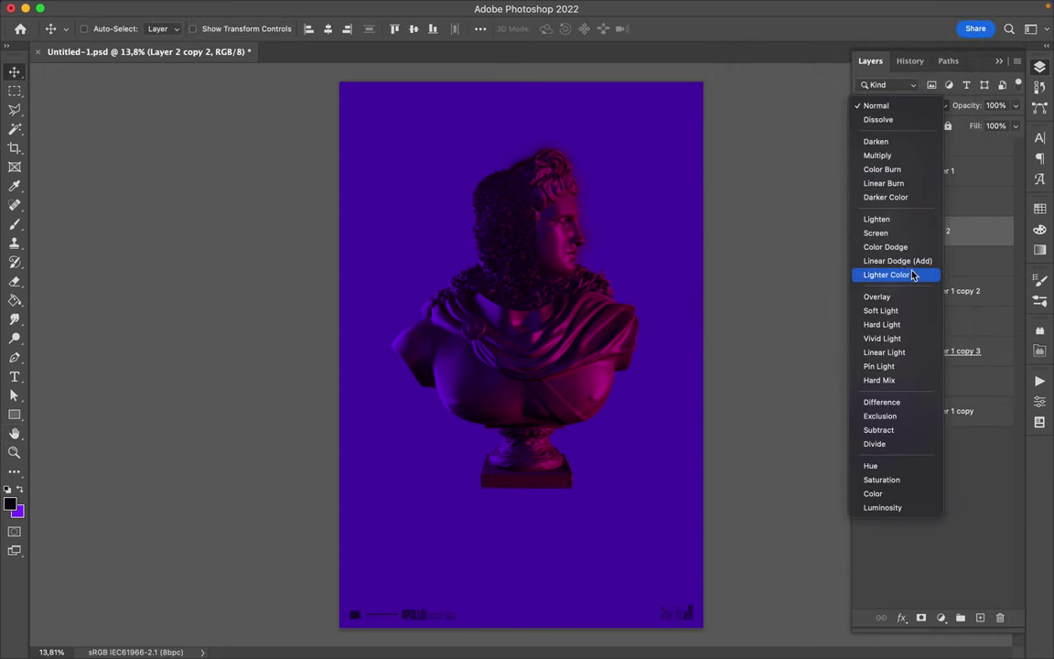
left_click(895, 261)
left_click(340, 8)
left_click(571, 248)
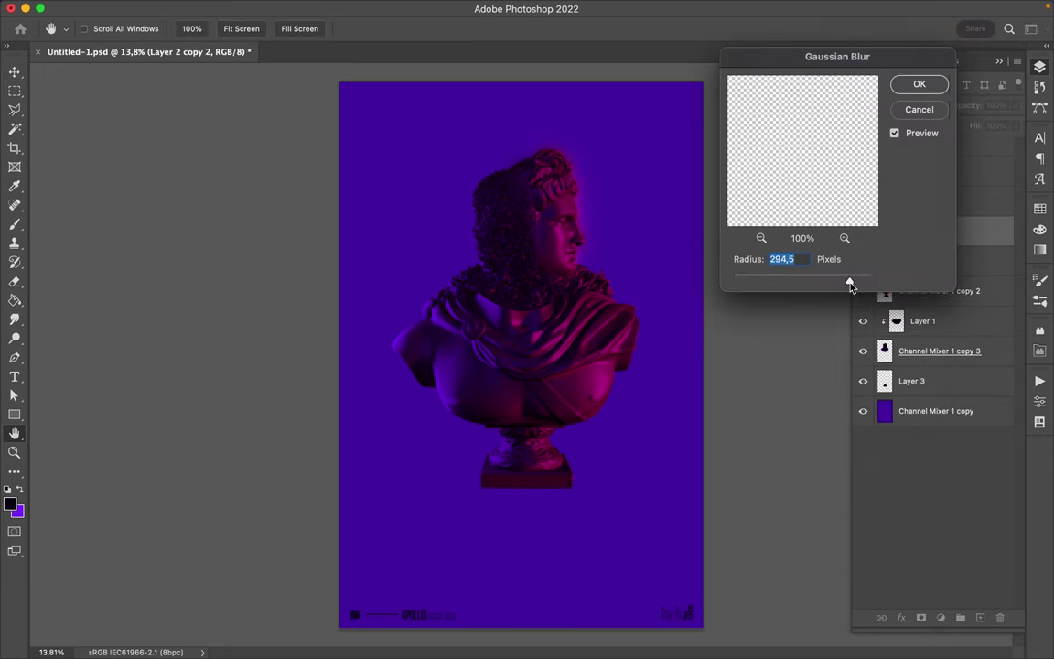
left_click(920, 86)
key("super+j")
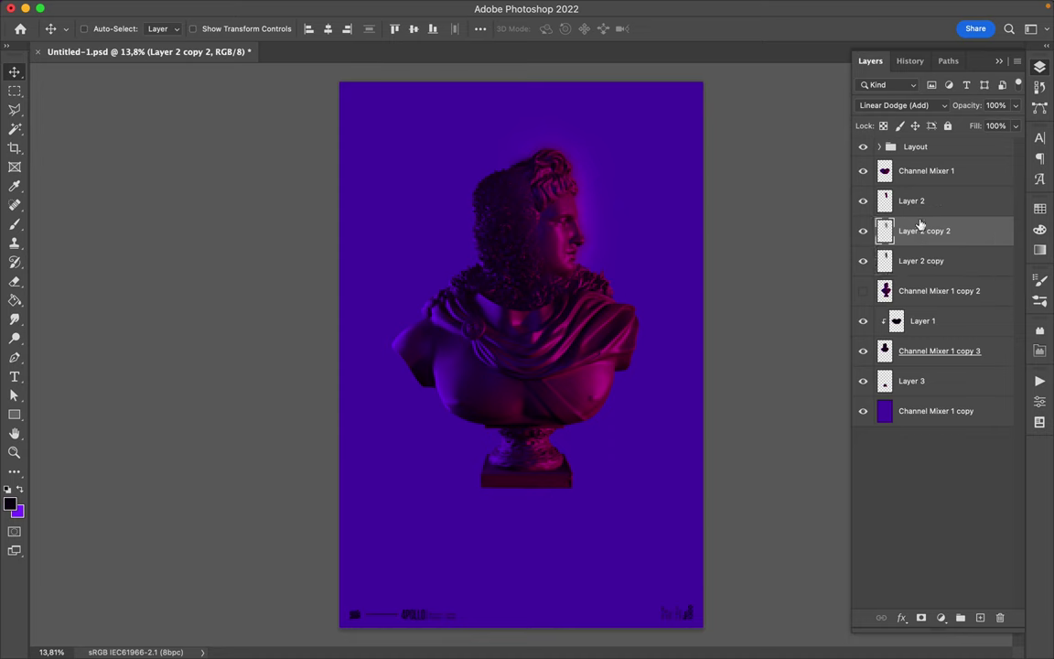
left_click(339, 8)
left_click(548, 271)
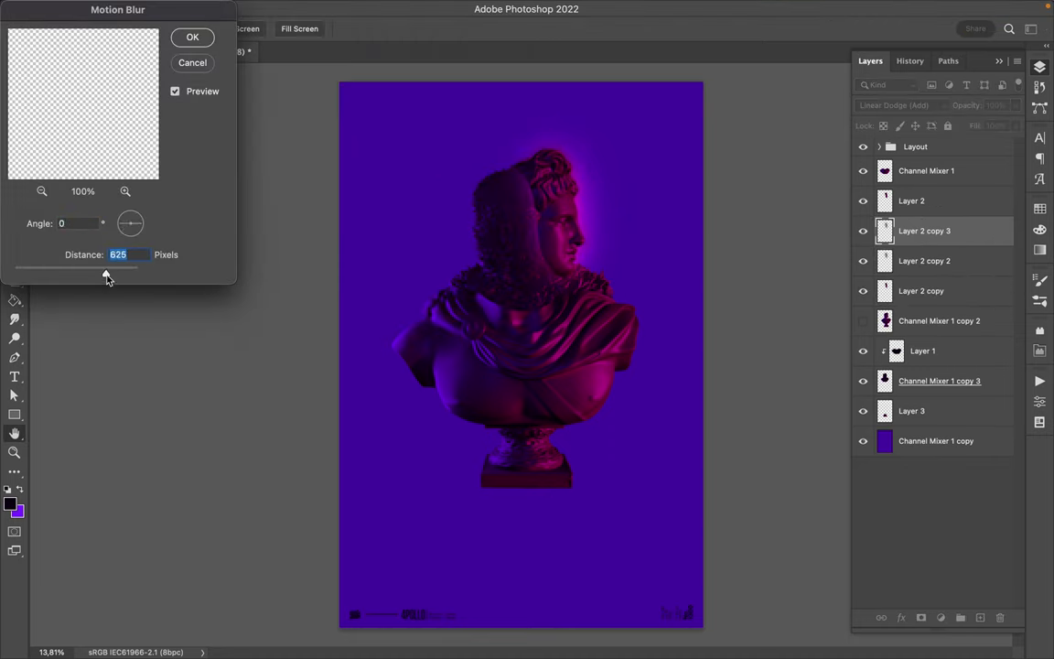
- Motion-blur the head copy horizontally (Angle 0, Distance 1844) into a magenta streak
key("Return")
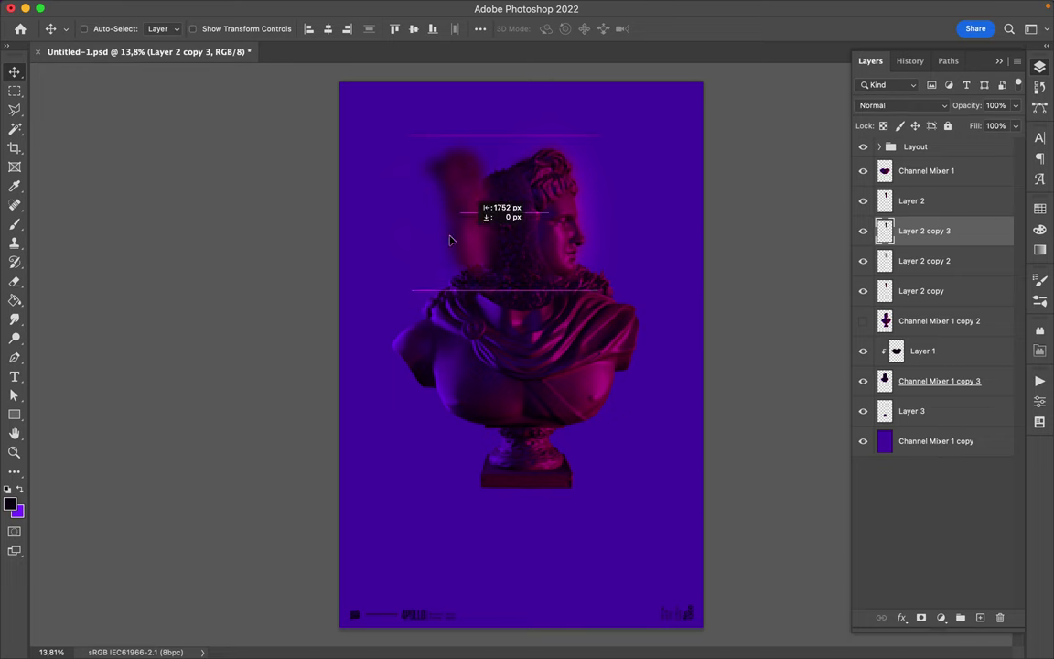
left_click(337, 8)
left_click(576, 273)
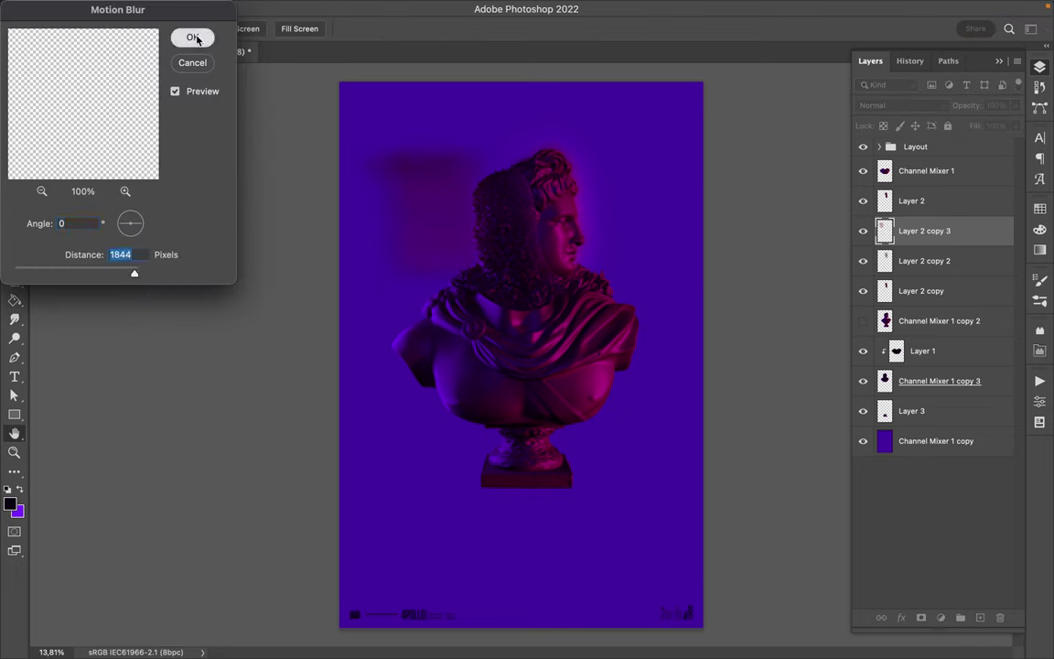
left_click(193, 38)
- Duplicate the streak layer, place the copy below it, and set it to Linear Dodge (Add)
left_click_drag(597, 211, 540, 193)
left_click_drag(924, 231, 924, 249)
left_click(901, 106)
left_click(896, 260)
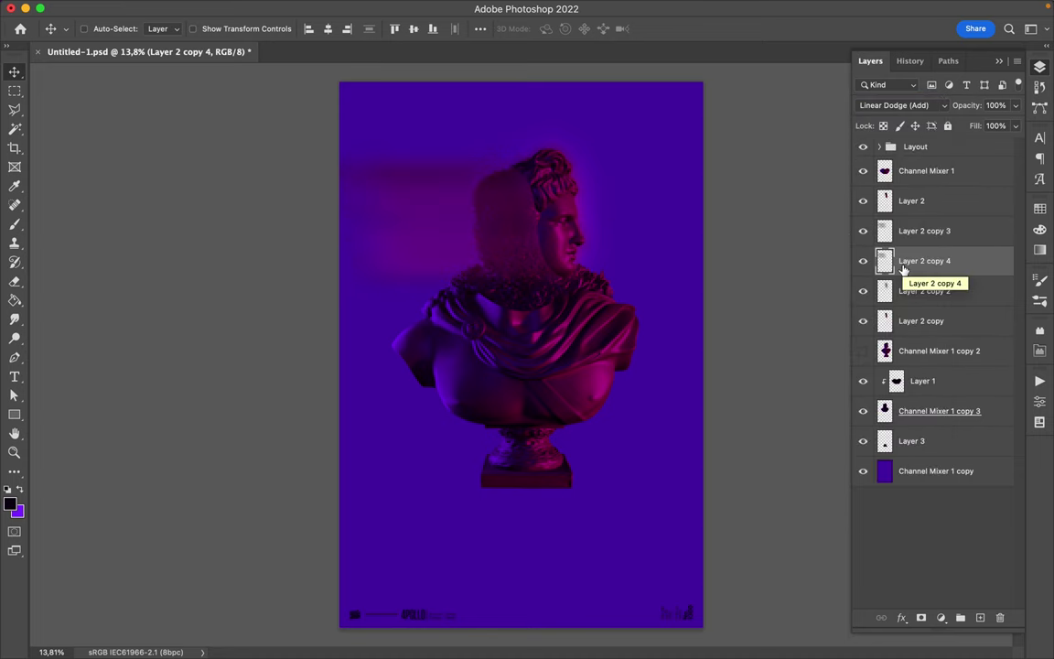
- Duplicate the glow again and give the new copy a Gaussian Blur of 294,5
key("super+j")
left_click(339, 8)
left_click(572, 250)
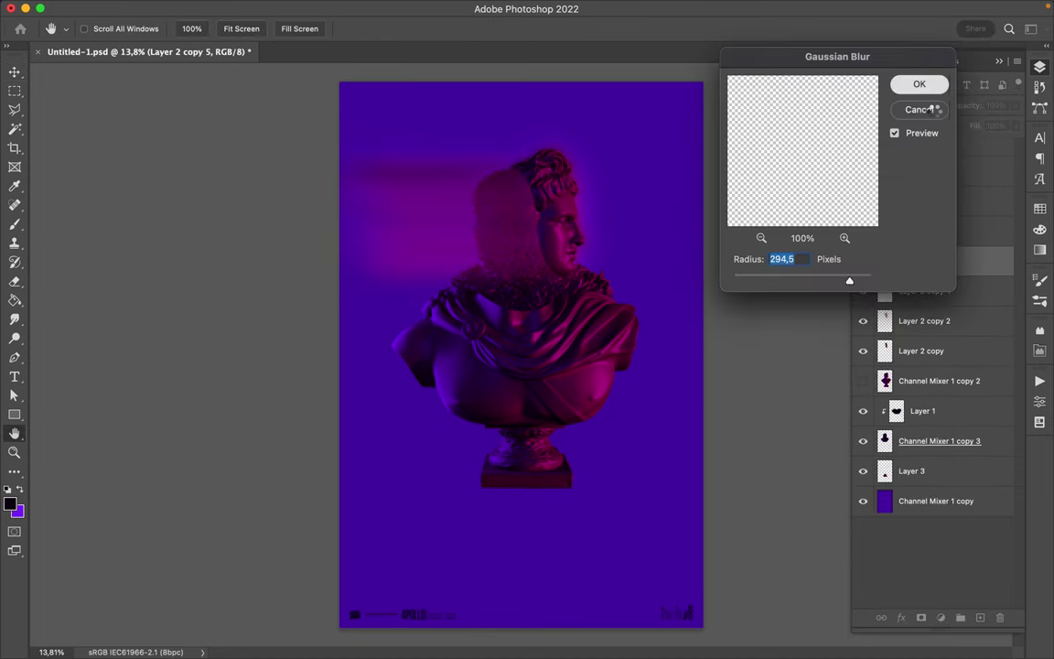
key("Return")
left_click(932, 106)
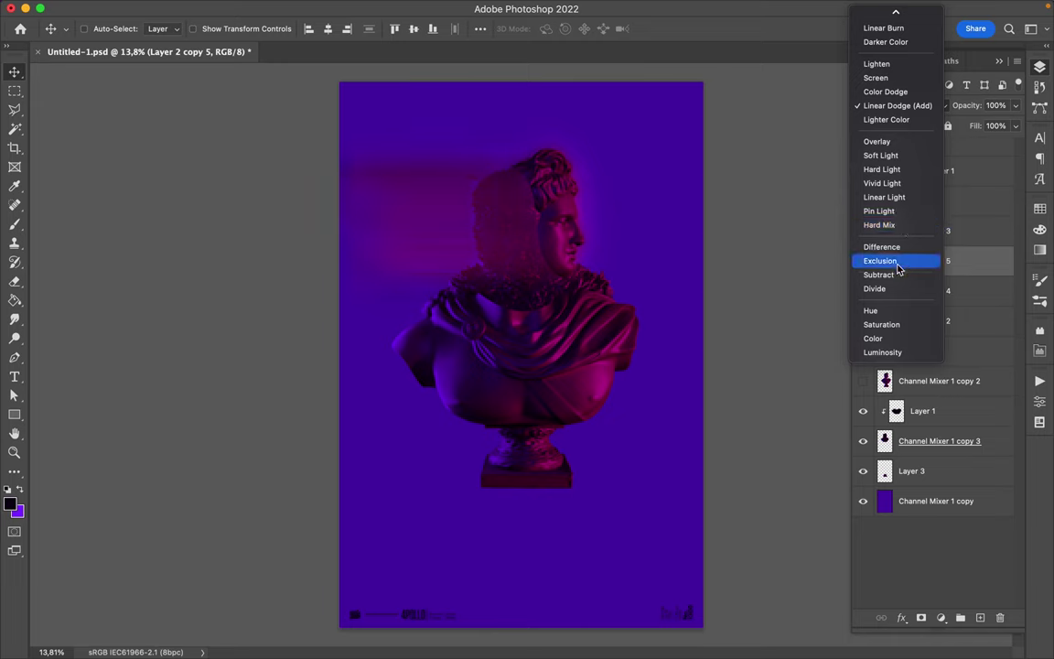
key("Escape")
- Sample magenta from the glow, draw a rectangle over the upper poster, and clip it to Layer 2 copy 5
key("i")
left_click(598, 393)
key("v")
key("m")
key("u")
left_click_drag(340, 121, 695, 345)
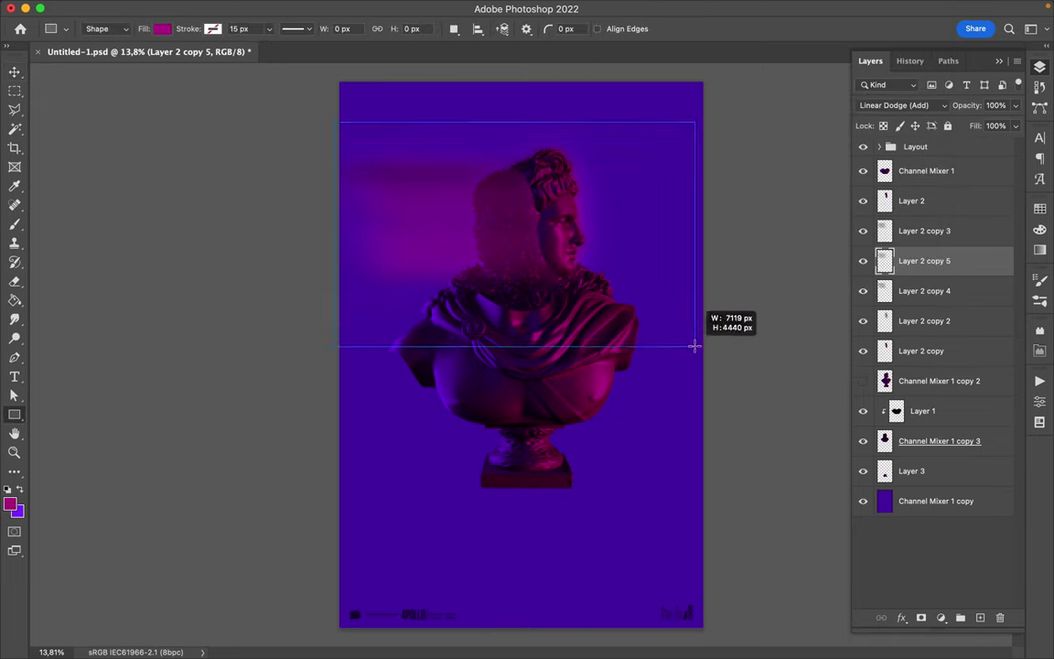
key("m")
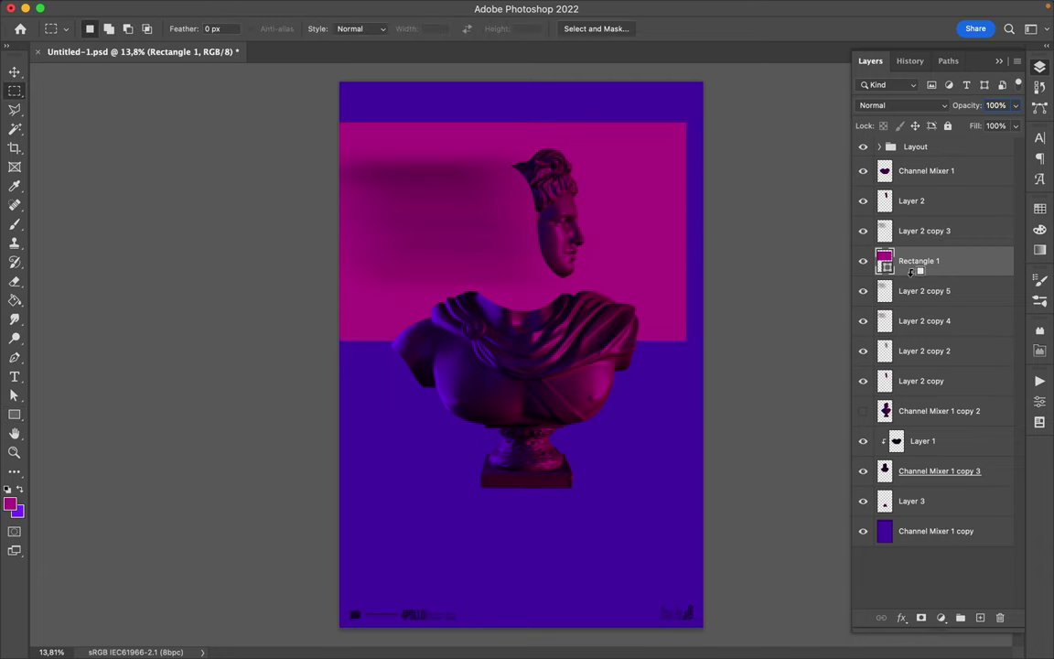
left_click(910, 272, "alt")
- Add a new empty layer and paint a soft white brush dab beside the face
key("b")
key("ctrl+shift+alt+n")
right_click(591, 225)
key("Escape")
key("d")
key("x")
right_click(554, 194)
left_click(482, 217)
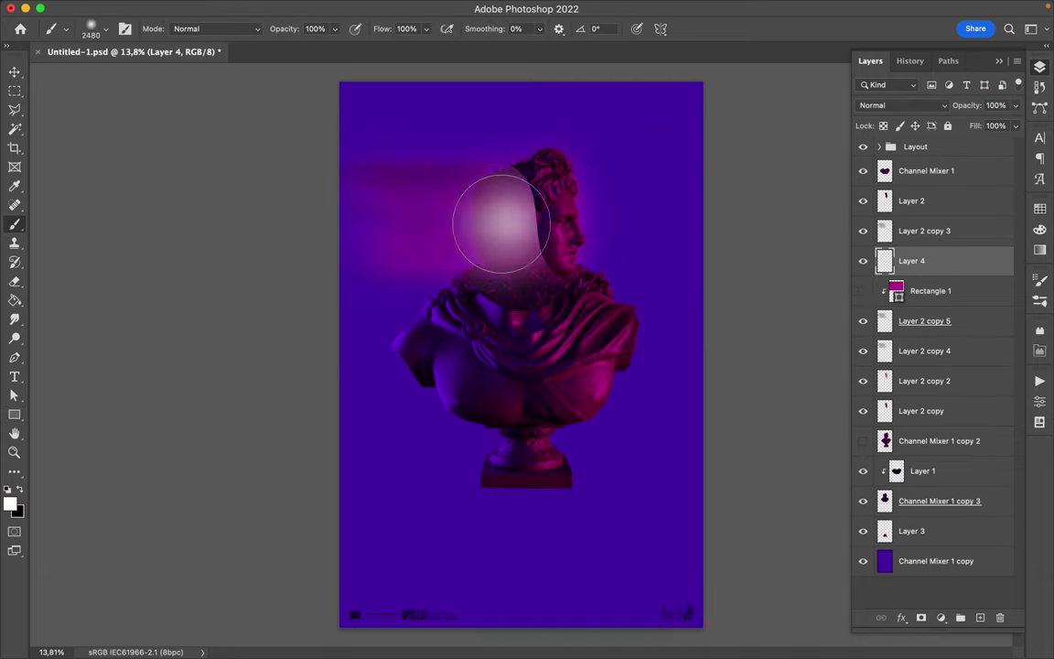
- Set the painted white glow to Color Dodge and move it onto the face
left_click(901, 105)
left_click(903, 247)
key("v")
left_click_drag(494, 216, 552, 226)
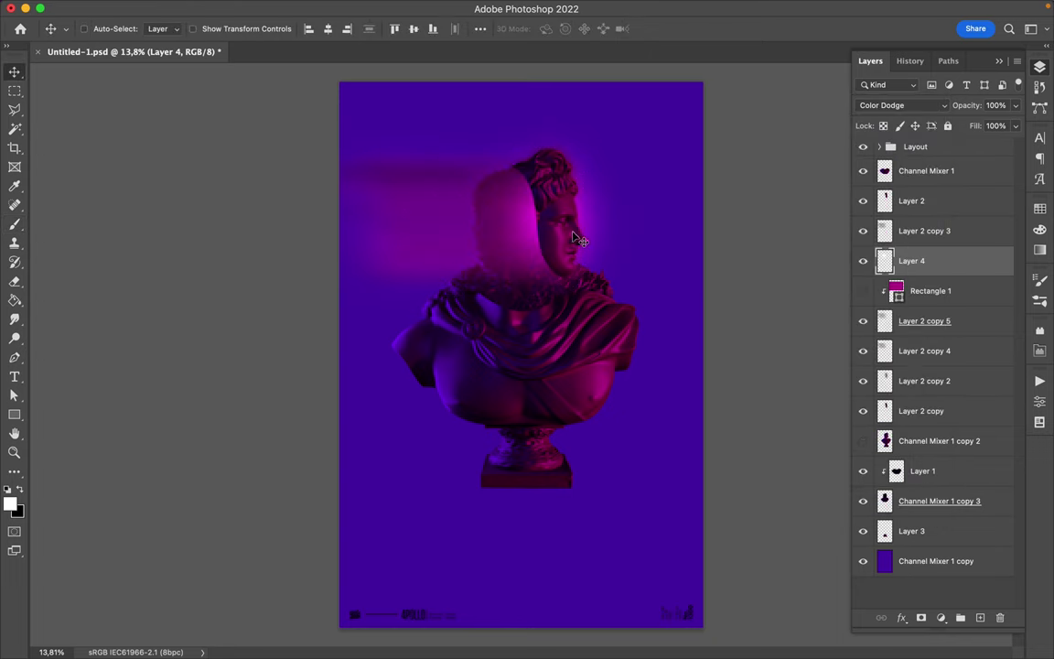
- Duplicate the glow, shrink the copy to a small Color Dodge spot, and delete the extra copy
left_click_drag(915, 262, 914, 165)
key("ctrl+t")
mouse_move(630, 301)
left_mouse_down()
mouse_move(644, 324)
mouse_move(539, 230)
left_mouse_up()
key("Return")
left_click(901, 105)
left_click(886, 142)
left_click_drag(933, 170, 933, 161)
left_click(901, 105)
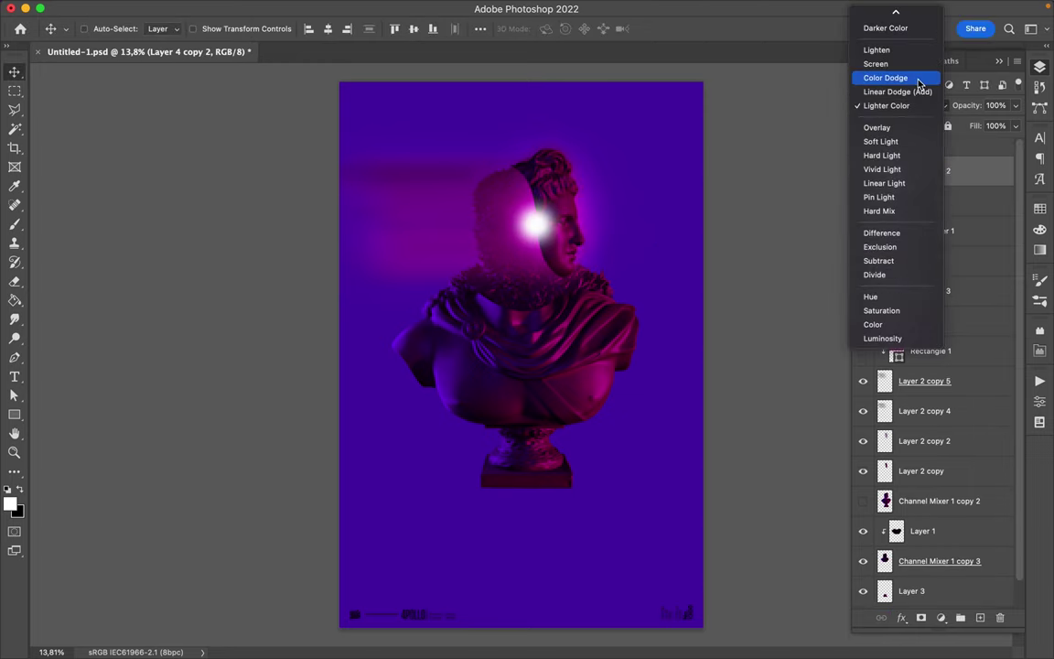
left_click(905, 91)
key("Delete")
left_click(901, 105)
left_click(885, 78)
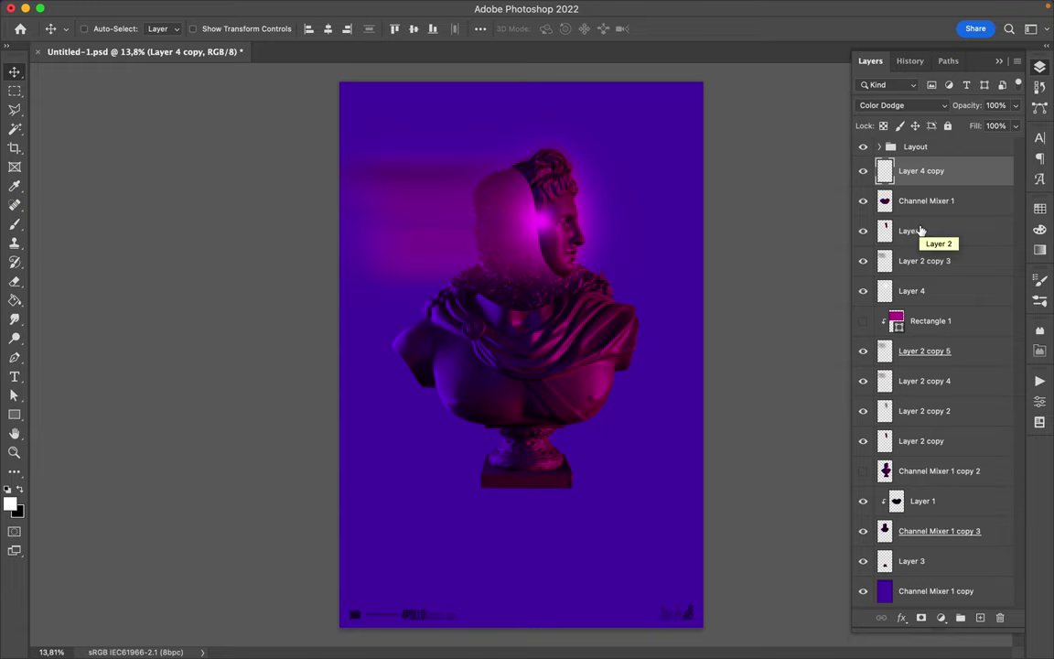
- Select all layers down to the background and shift the whole composition slightly downward
left_click(933, 591, "shift")
left_click_drag(610, 322, 610, 340)
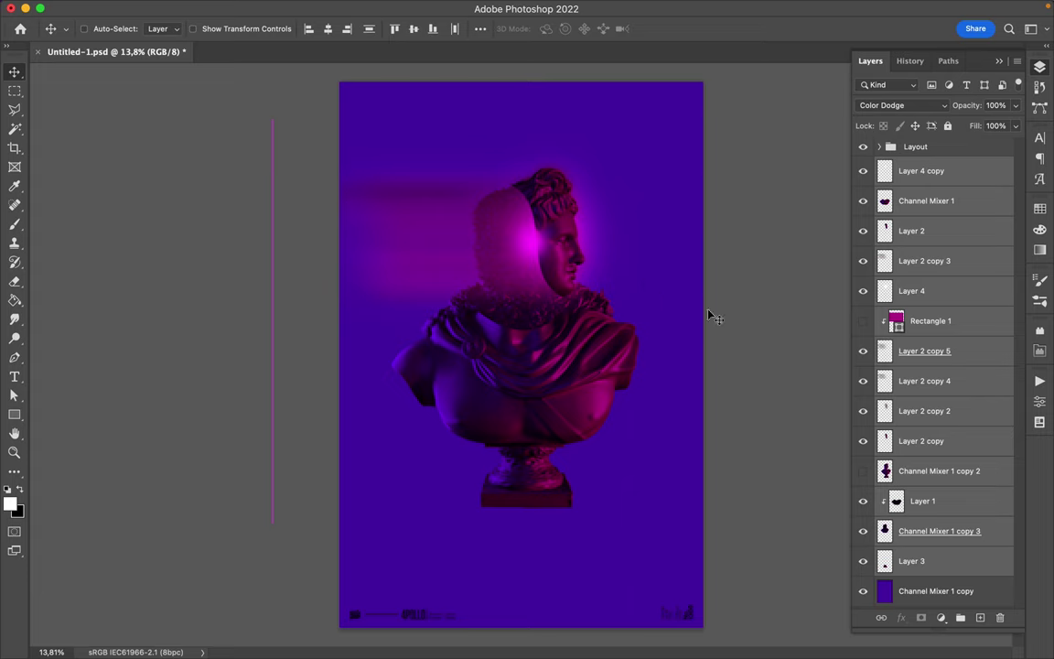
scroll(709, 316, "up", 1)
left_click(933, 591)
right_click(933, 591)
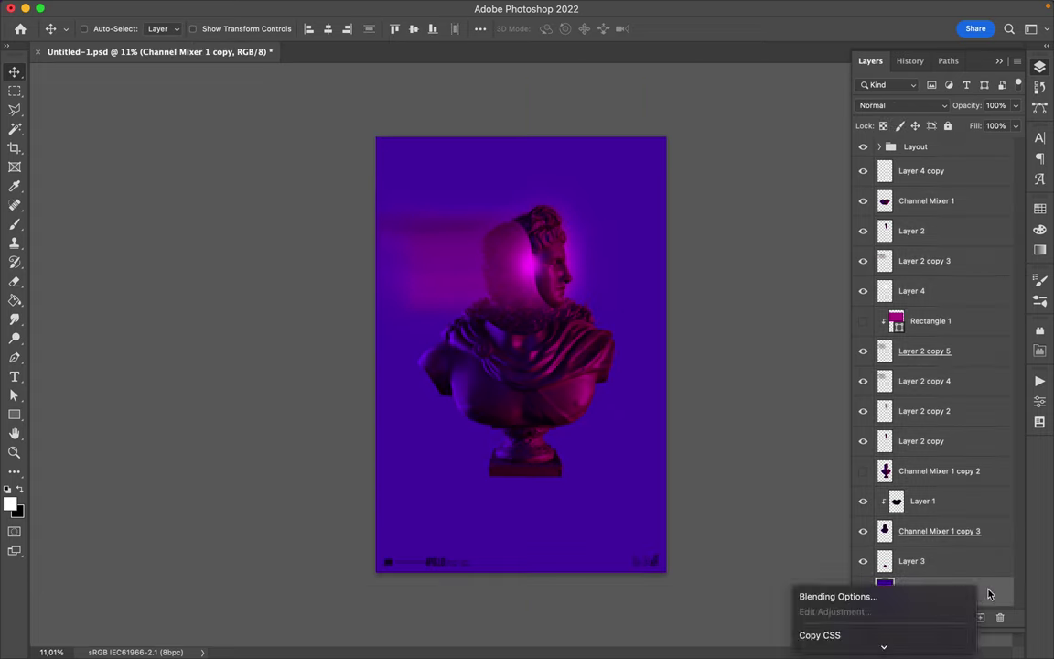
- Draw a deep purple ellipse over the bust and give it a Gaussian Blur of 623,8
key("i")
left_click(648, 480)
key("u")
left_click_drag(686, 330, 776, 441)
left_click_drag(933, 591, 914, 160)
left_click(339, 8)
left_click(599, 247)
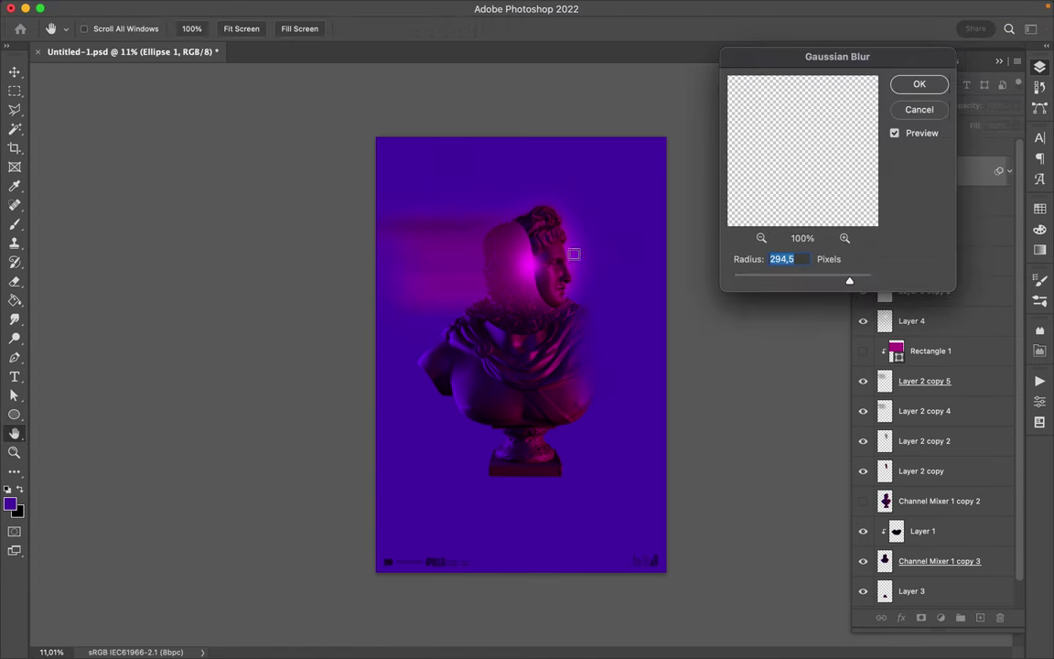
left_click(912, 75)
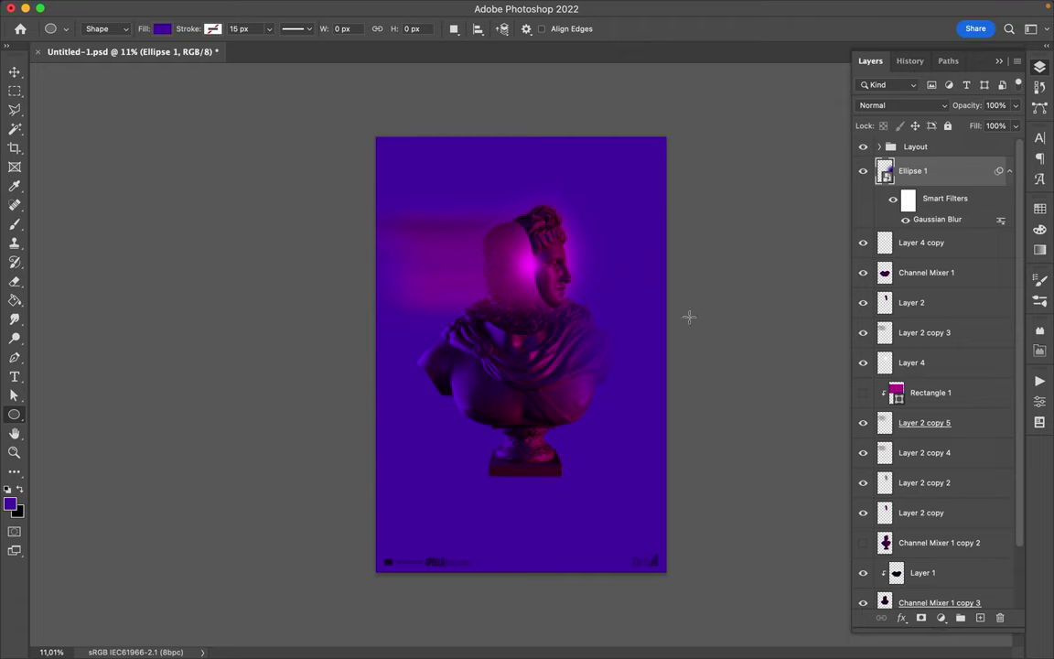
- Set the blurred ellipse to Lighten and duplicate it for flipping to the left
key("v")
left_click(901, 105)
left_click(870, 218)
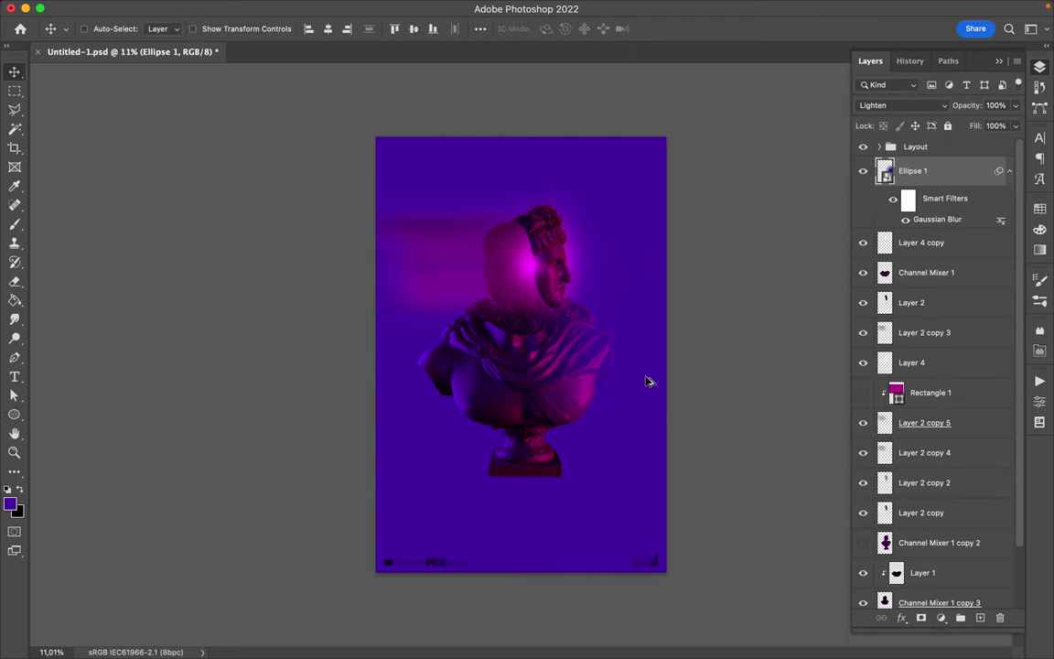
key("ctrl+j")
key("ctrl+t")
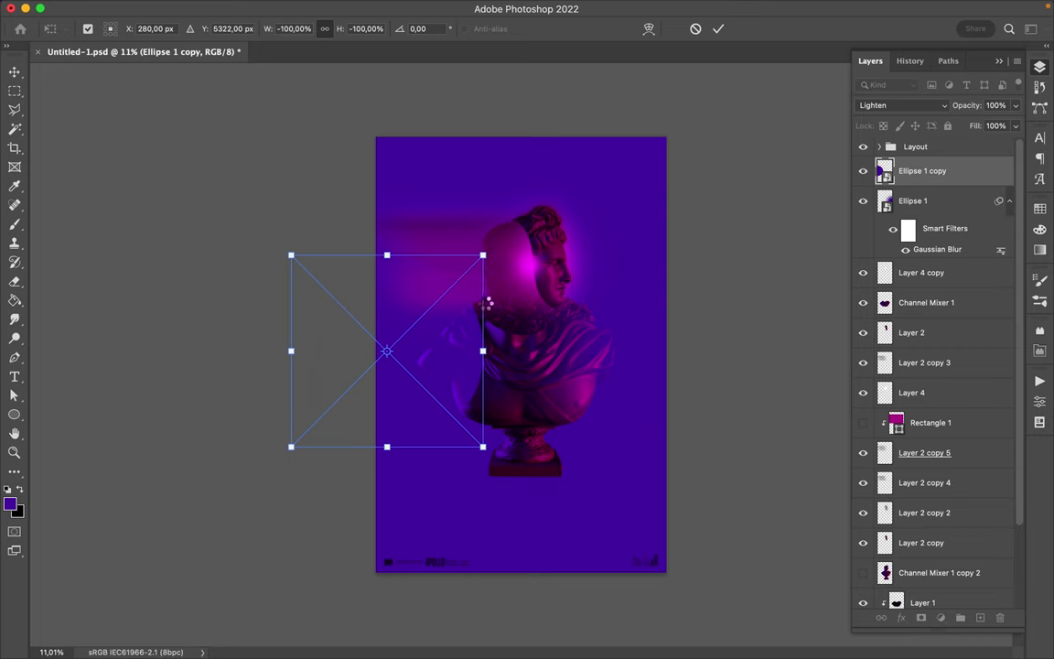
- Commit the flipped ellipse copy on the left, keeping it in Lighten mode
key("Return")
left_click(901, 105)
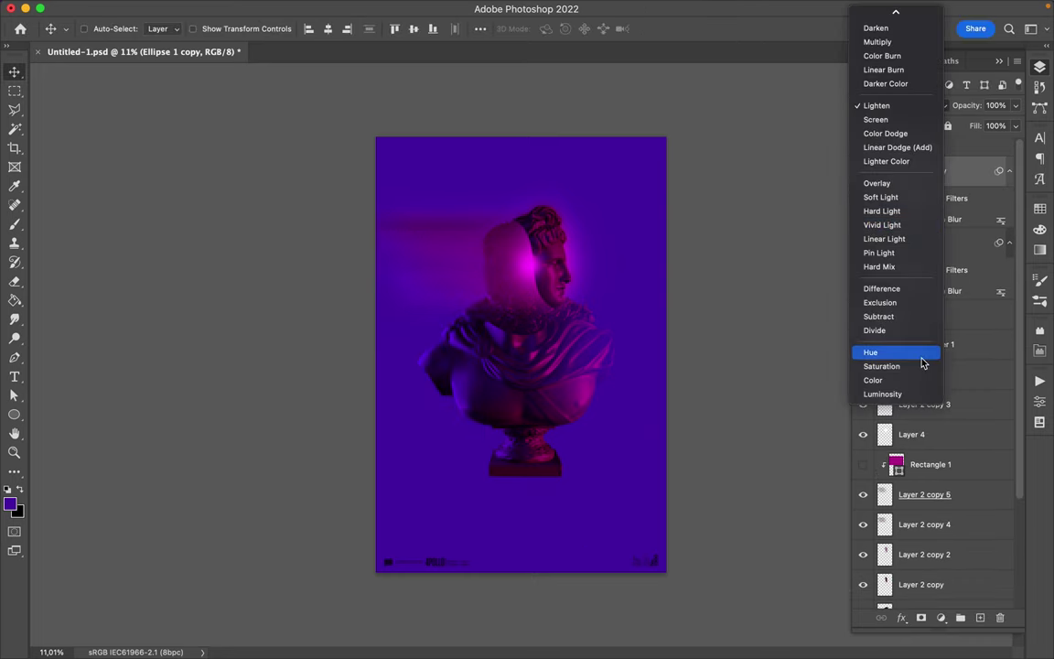
left_click(771, 200)
- Add a Levels layer (input 122, midtone 0,75) clipped to Ellipse 1 copy, blended as Linear Light
left_click(940, 617)
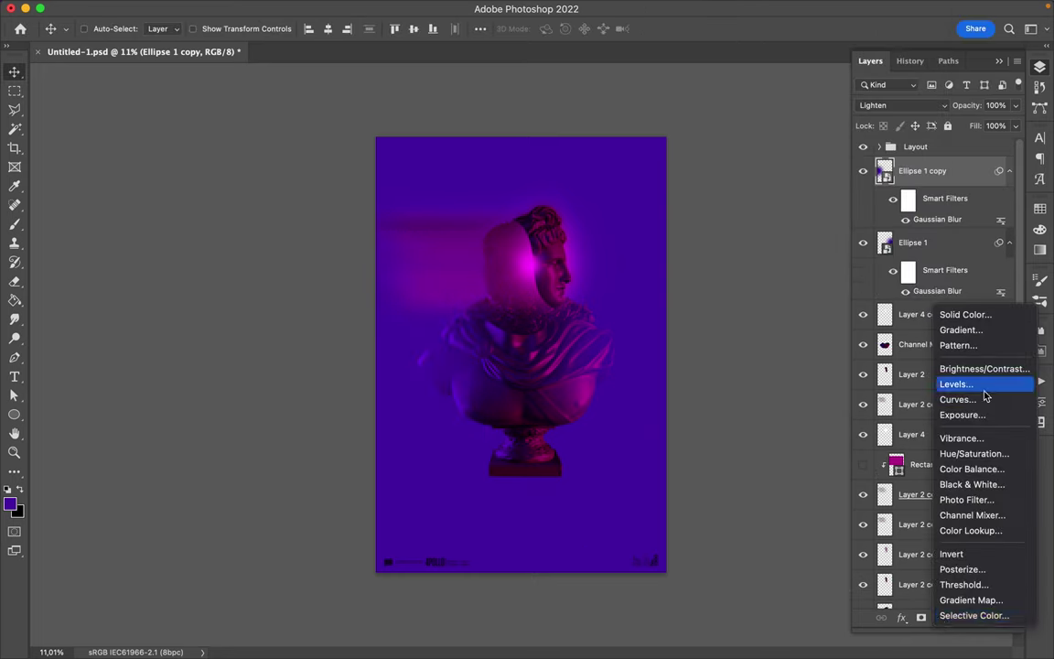
left_click(956, 384)
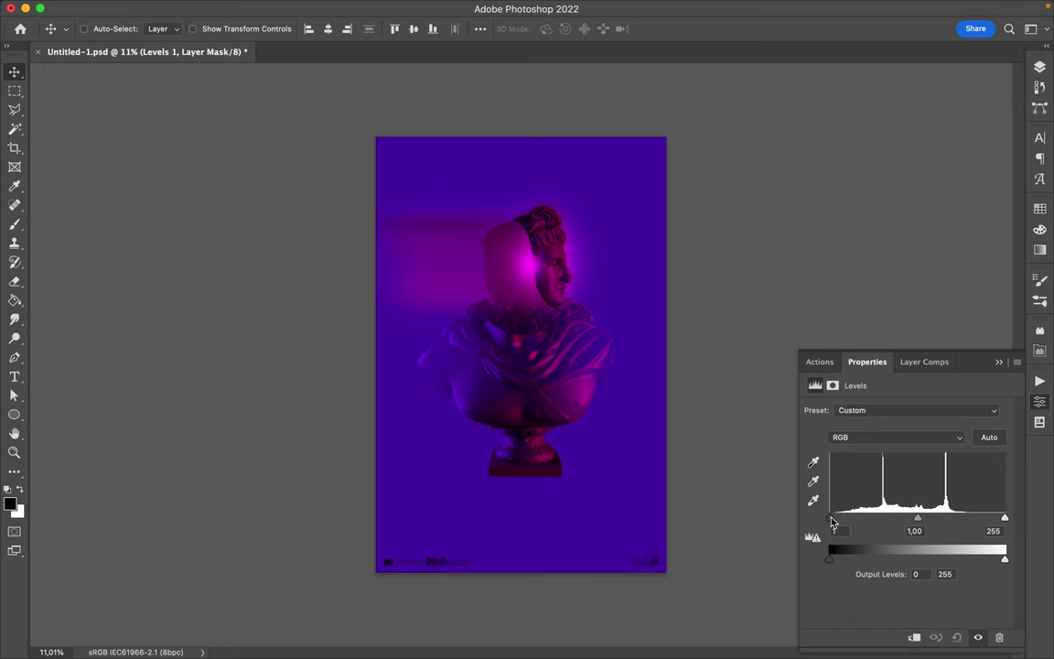
left_click_drag(830, 518, 885, 527)
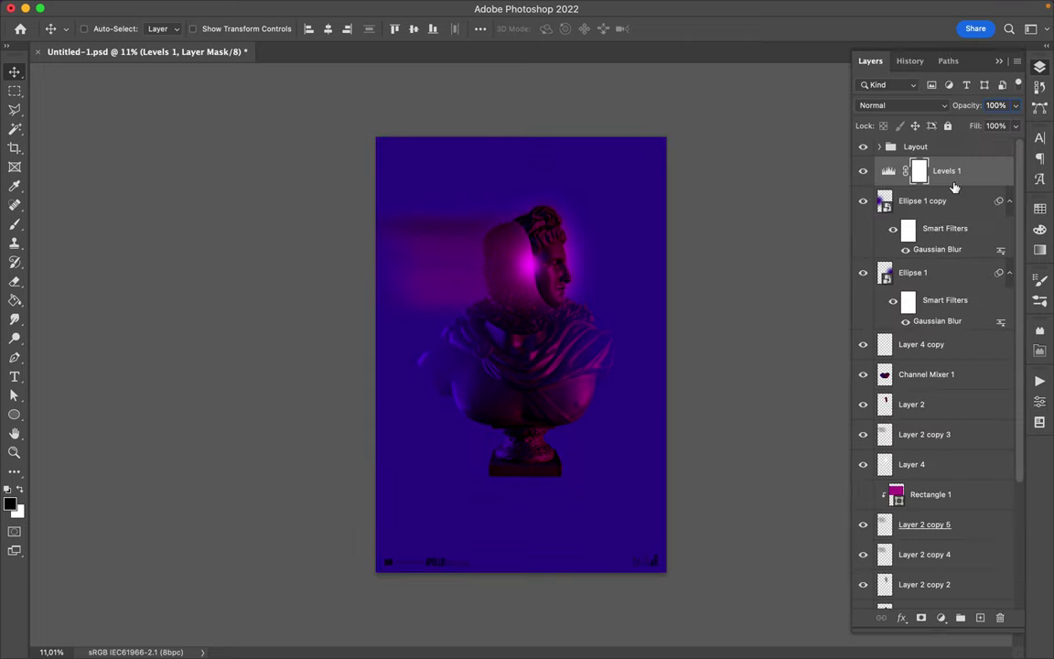
left_click(960, 184, "alt")
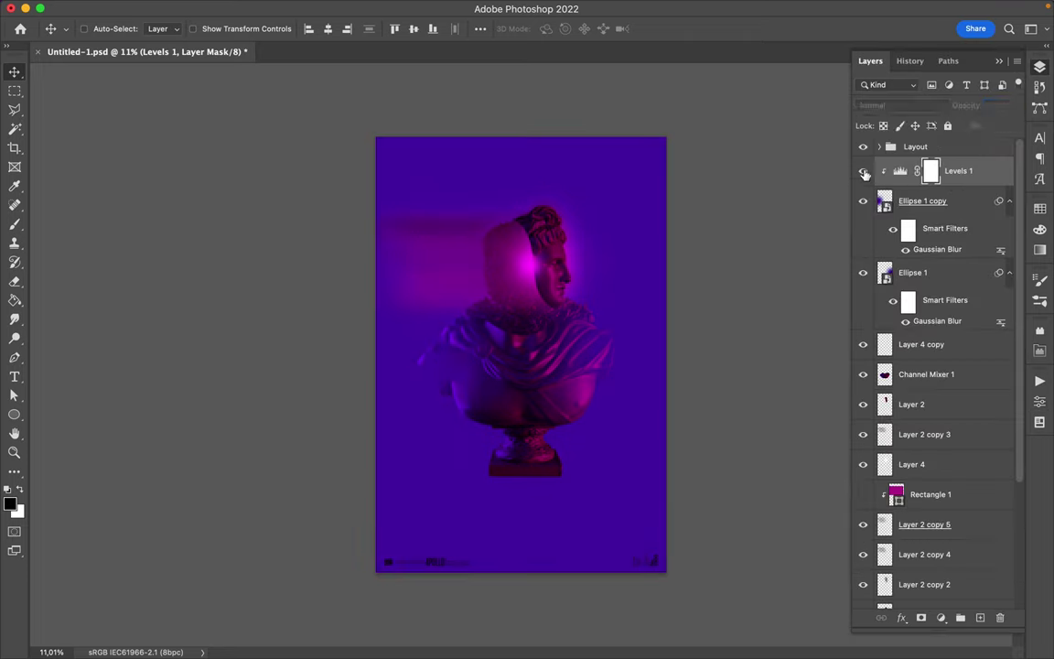
double_click(900, 170)
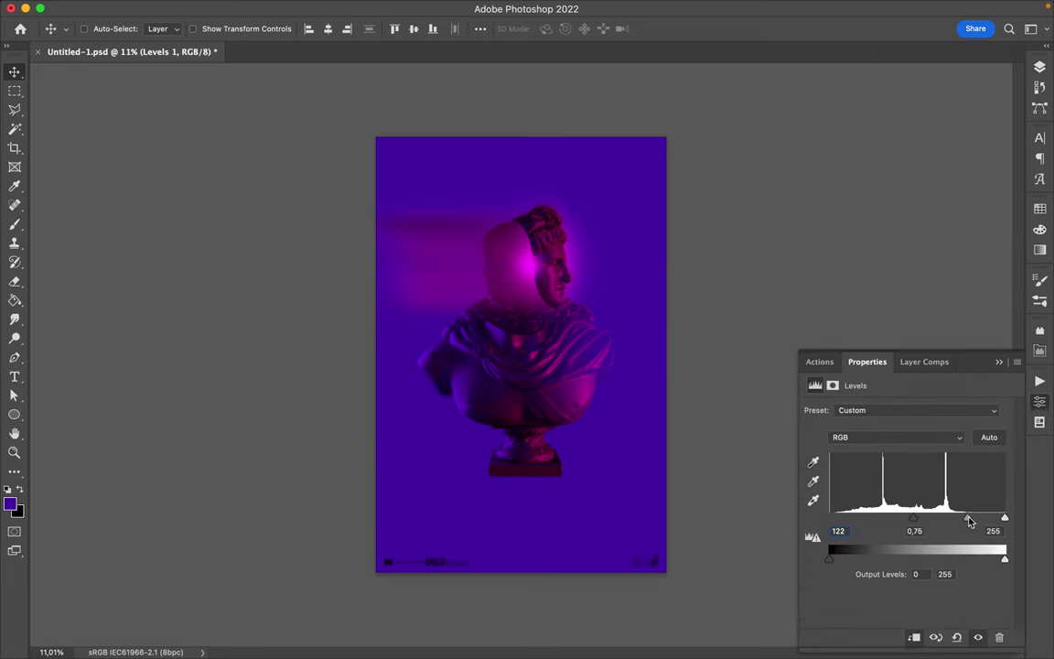
left_click(1040, 67)
left_click(892, 105)
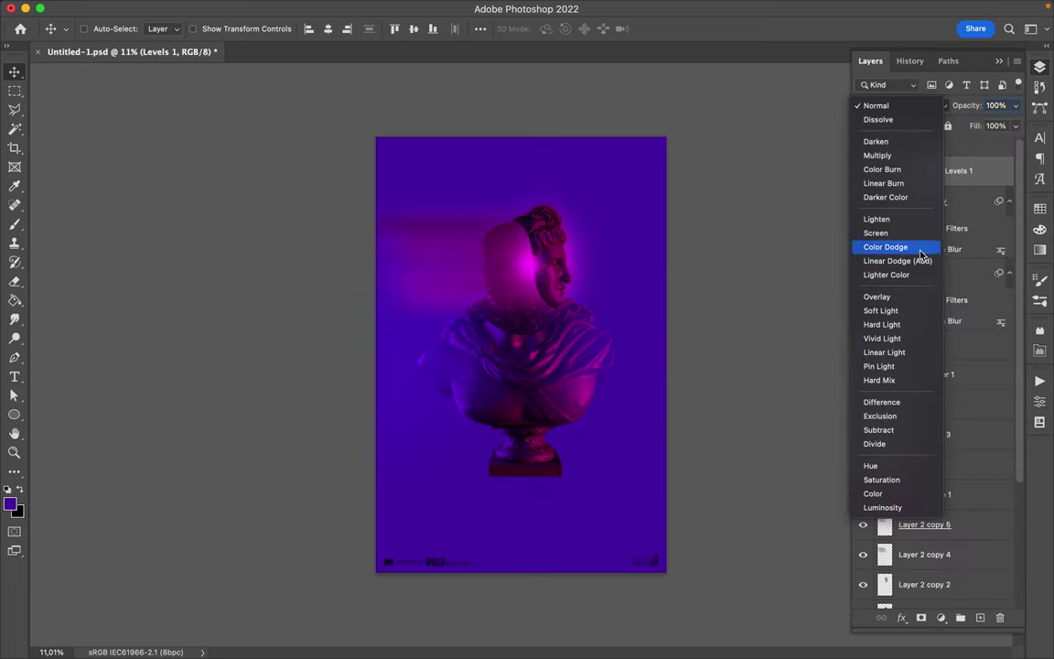
left_click(907, 359)
- Duplicate the Levels and ellipse layers and set black as the fill colour
key("ctrl+j")
key("u")
key("x")
key("F7")
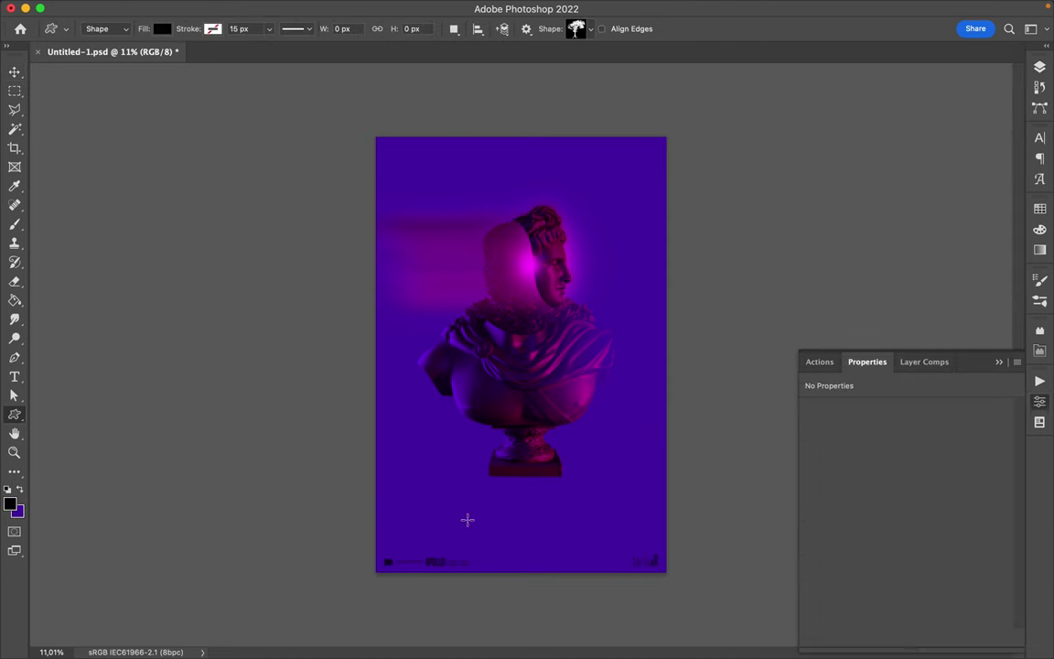
- Draw a black Rectangle 2 and move Levels 1 copy above it with a new blend mode
left_click_drag(474, 460, 564, 586)
key("F7")
key("v")
key("ctrl+alt+g")
left_click_drag(952, 491, 959, 473)
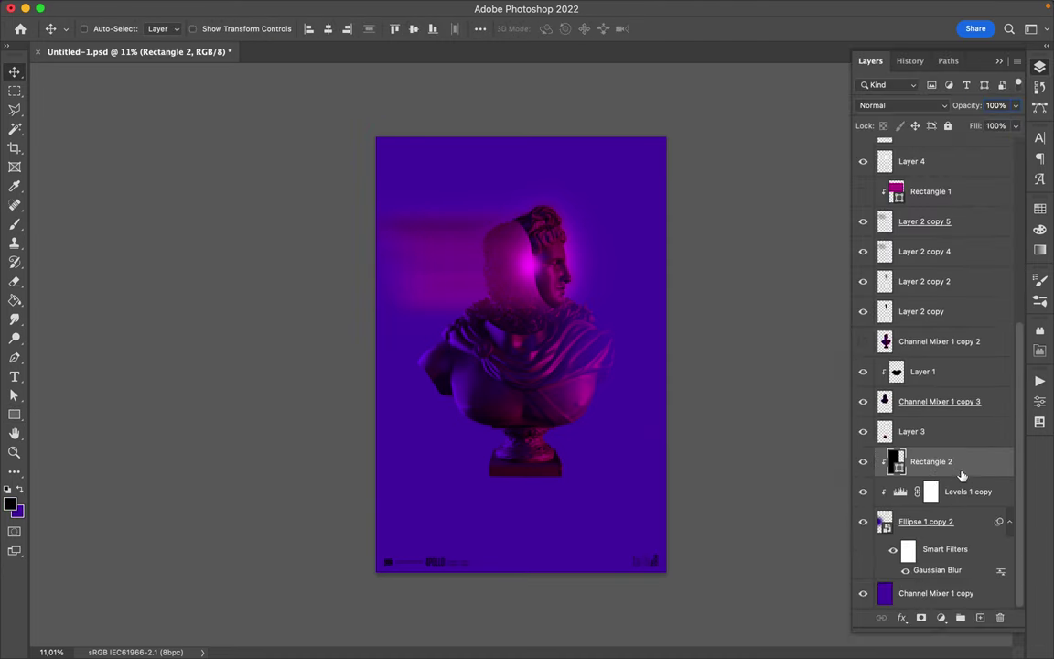
left_click(901, 105)
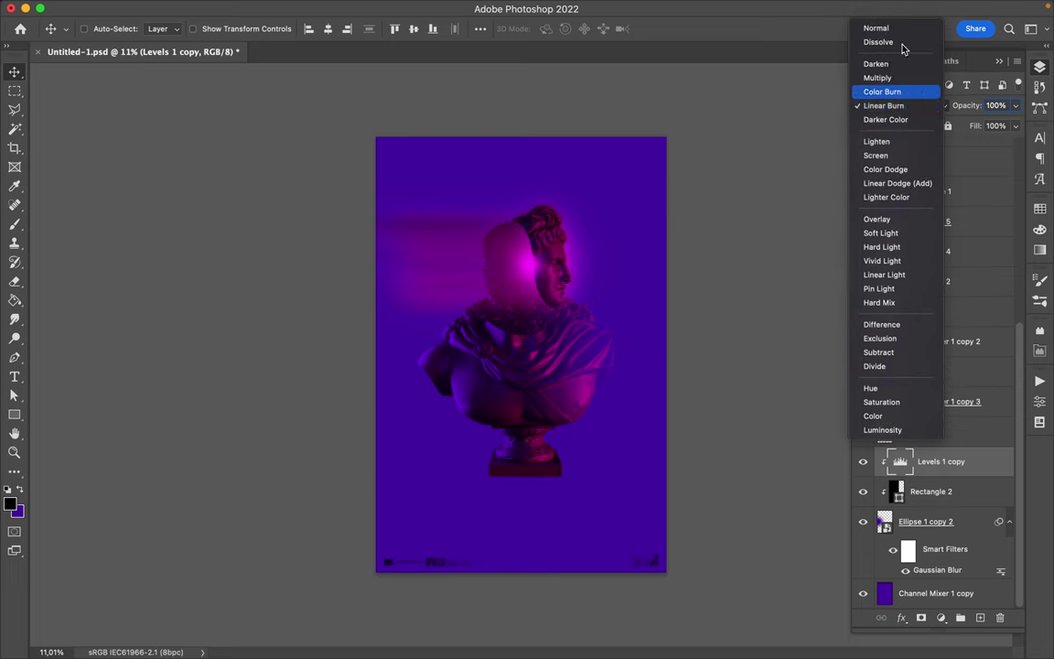
left_click(877, 52)
- Merge Levels 1 copy into Rectangle 2, then delete it along with Ellipse 1 copy 2
right_click(959, 553)
left_click(889, 583)
left_click(943, 501)
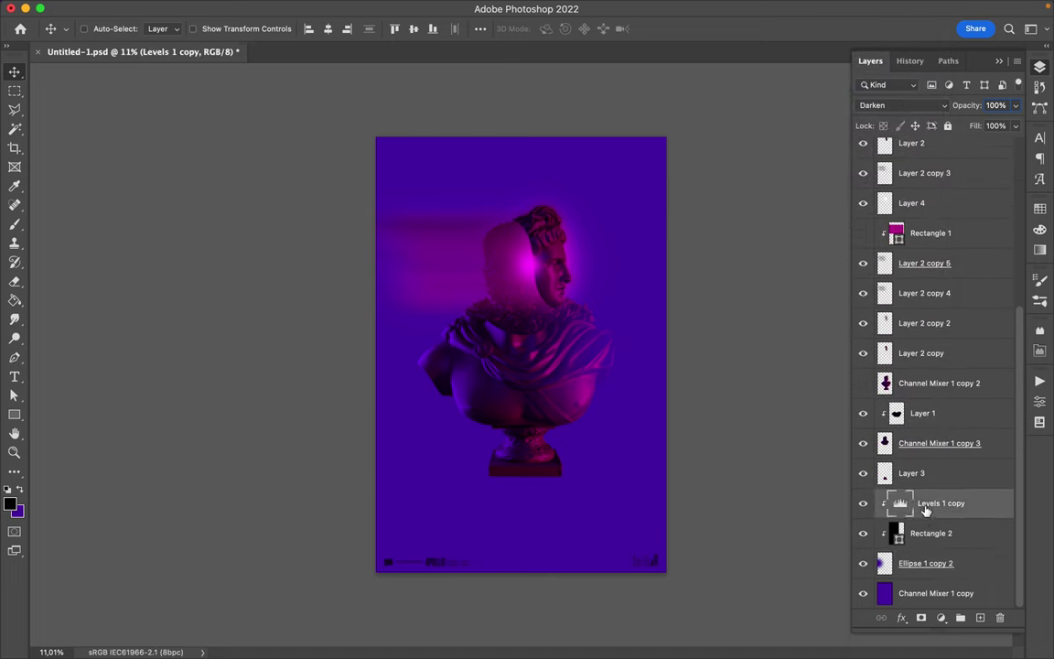
key("ctrl+e")
key("alt+shift+g")
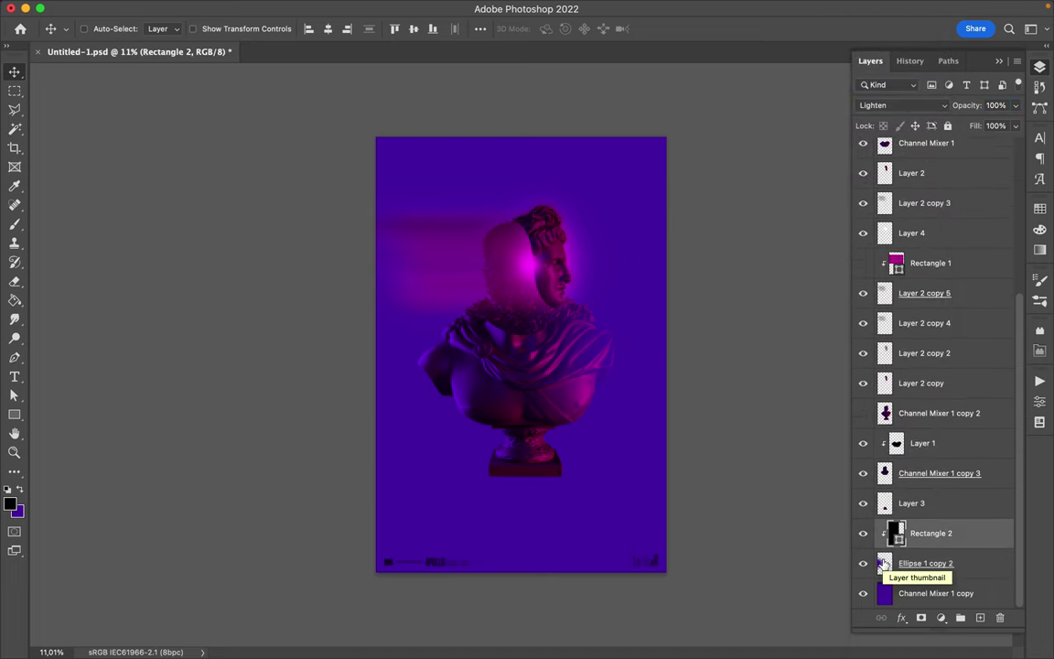
left_click(915, 562, "shift")
key("Delete")
- Draw a huge black ellipse past the left edge, rasterize it, and Gaussian Blur it ~553 px
key("u")
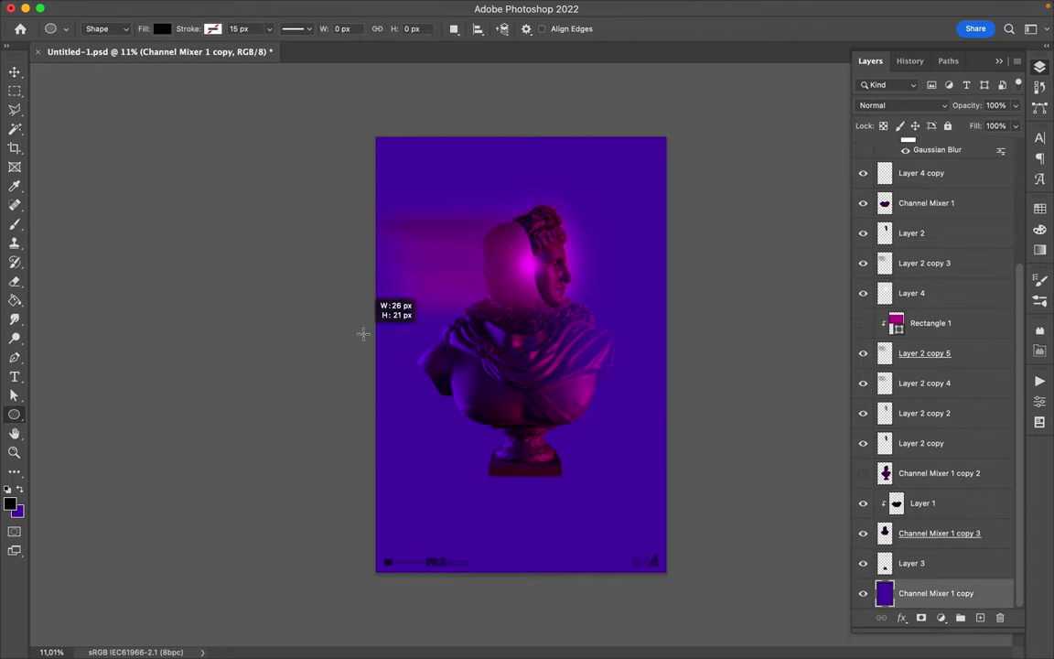
left_click_drag(362, 334, 478, 229)
left_click(332, 7)
left_click(583, 241)
left_click(514, 267)
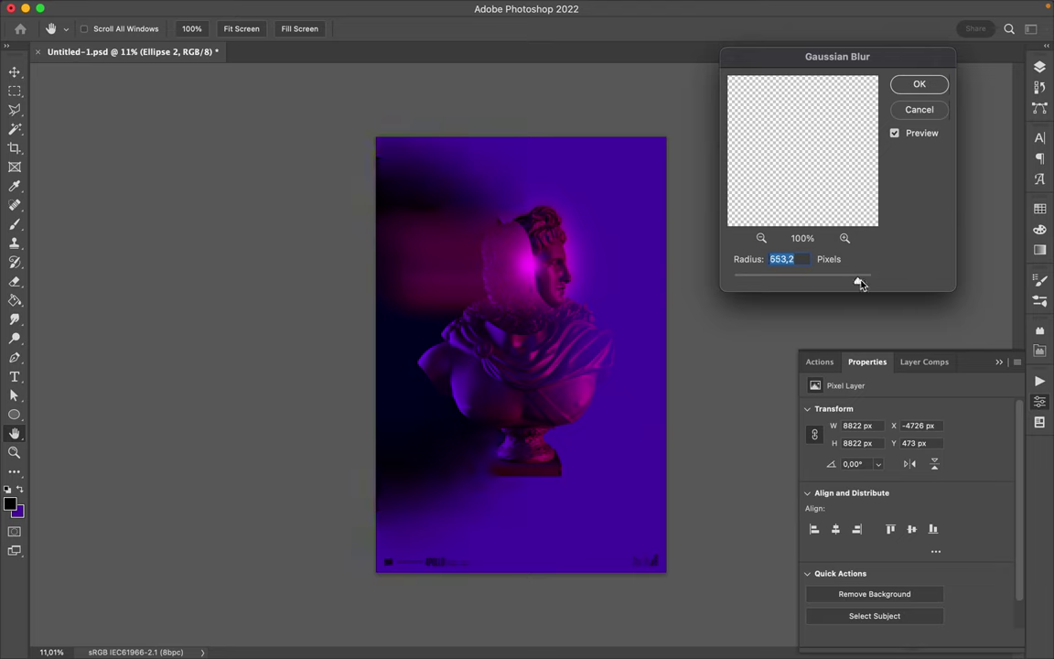
left_click(935, 87)
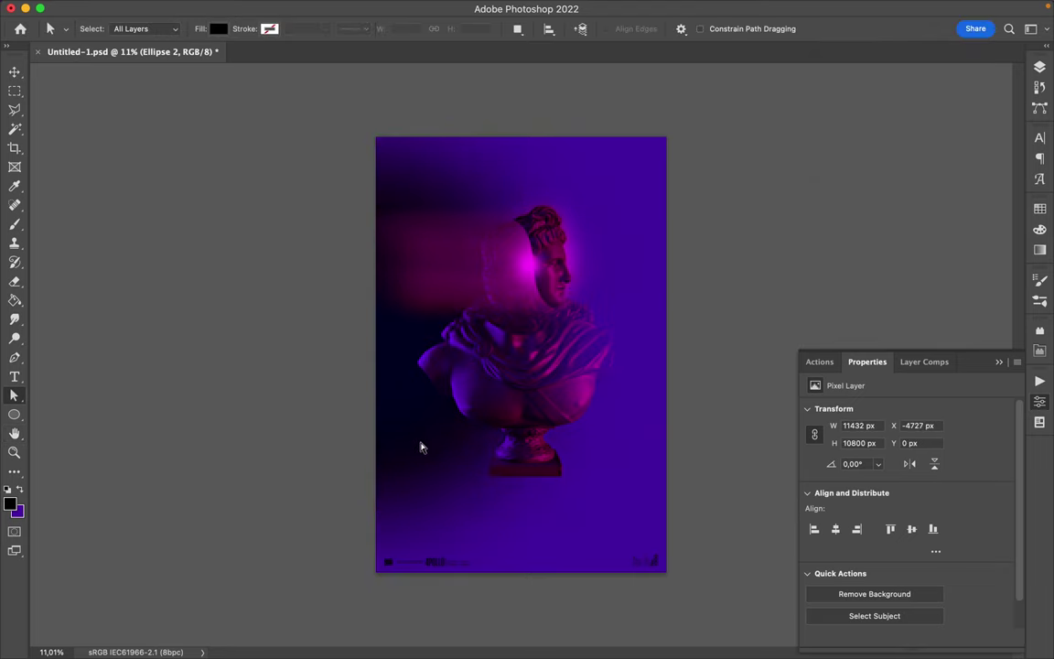
- Set the ellipse to Overlay, position it as a left-side shadow, and duplicate the purple background layer
key("F7")
left_click(901, 106)
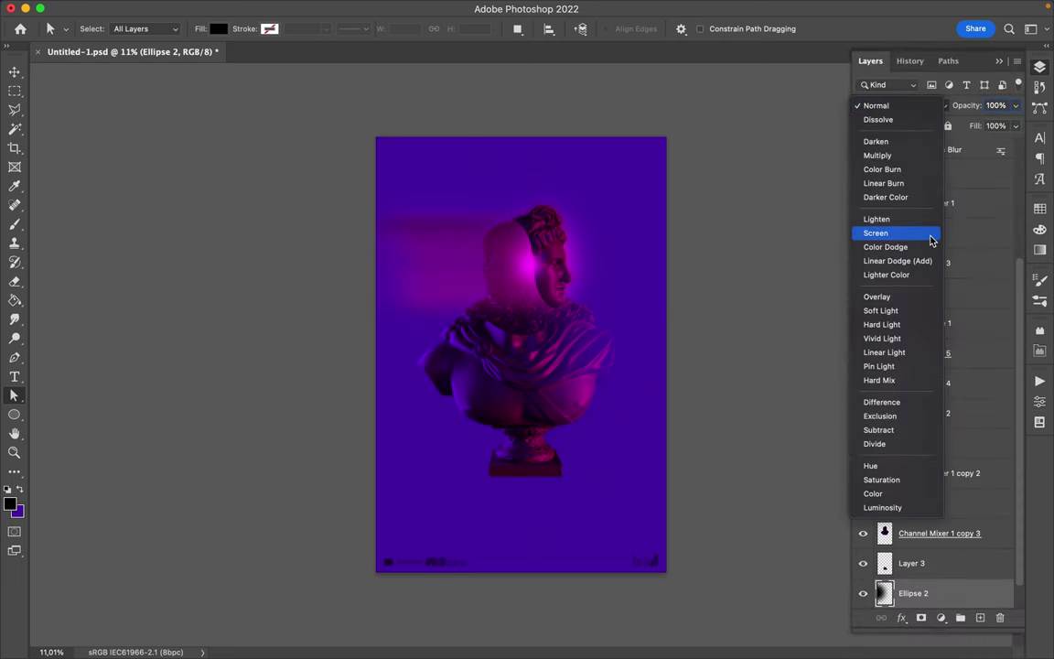
left_click(835, 296)
key("v")
mouse_move(407, 380)
left_mouse_down()
mouse_move(421, 325)
mouse_move(409, 331)
left_mouse_up()
key("ctrl+t")
key("Return")
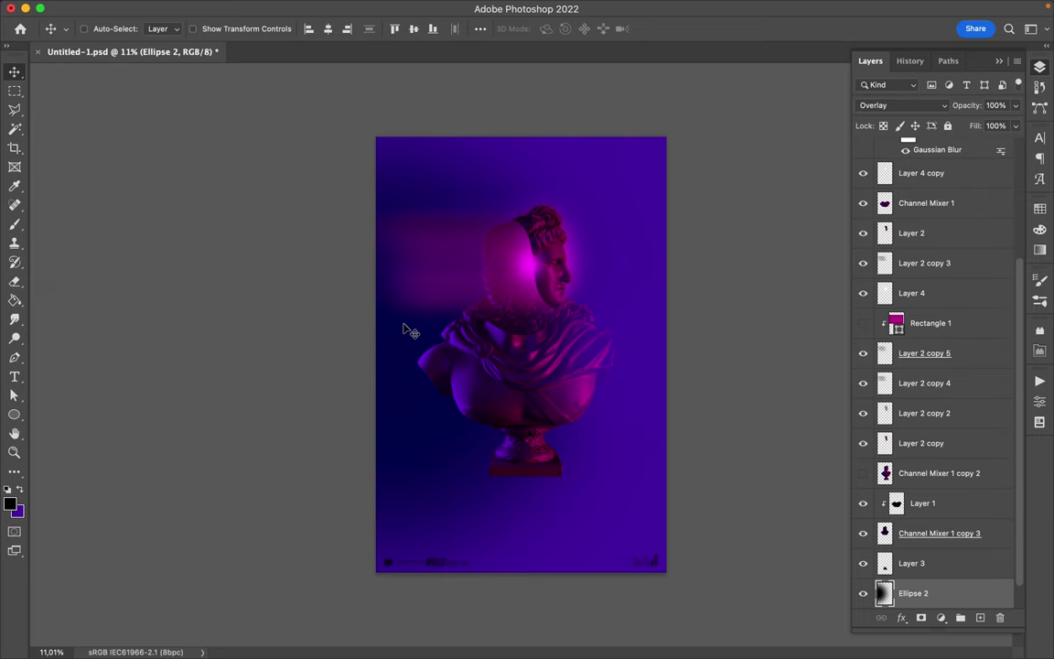
mouse_move(926, 203)
left_mouse_down()
mouse_move(941, 597)
mouse_move(933, 548)
left_mouse_up()
scroll(499, 169, "up", 2)
- Save the document, try and cancel Dust & Scratches, then apply Fragment pixelation
scroll(515, 226, "up", 2)
key("ctrl+s")
left_click(337, 7)
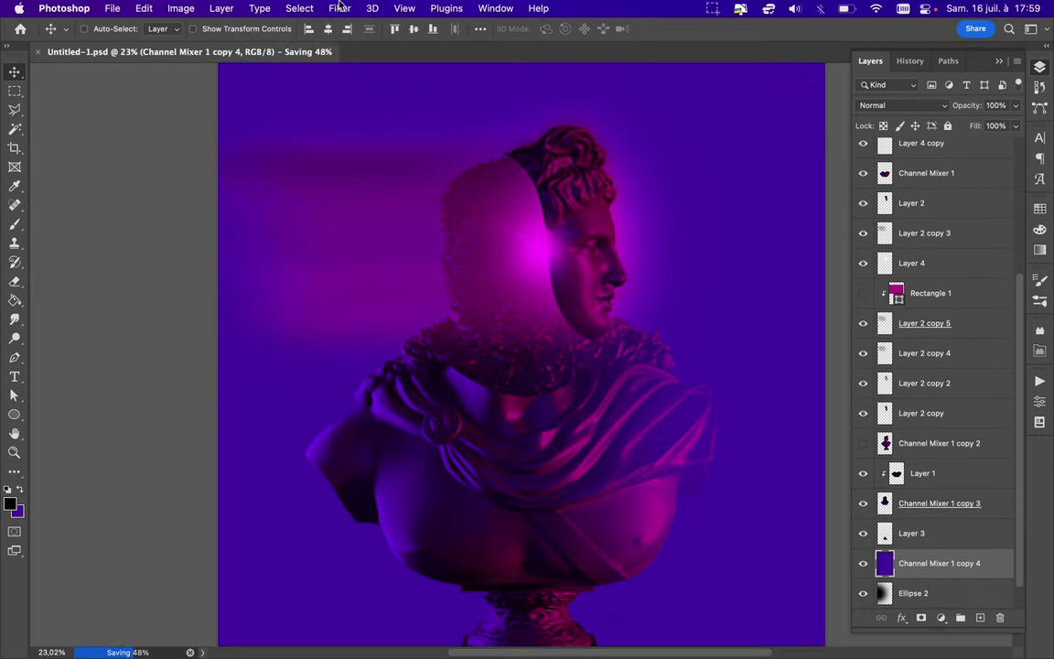
left_click(307, 7)
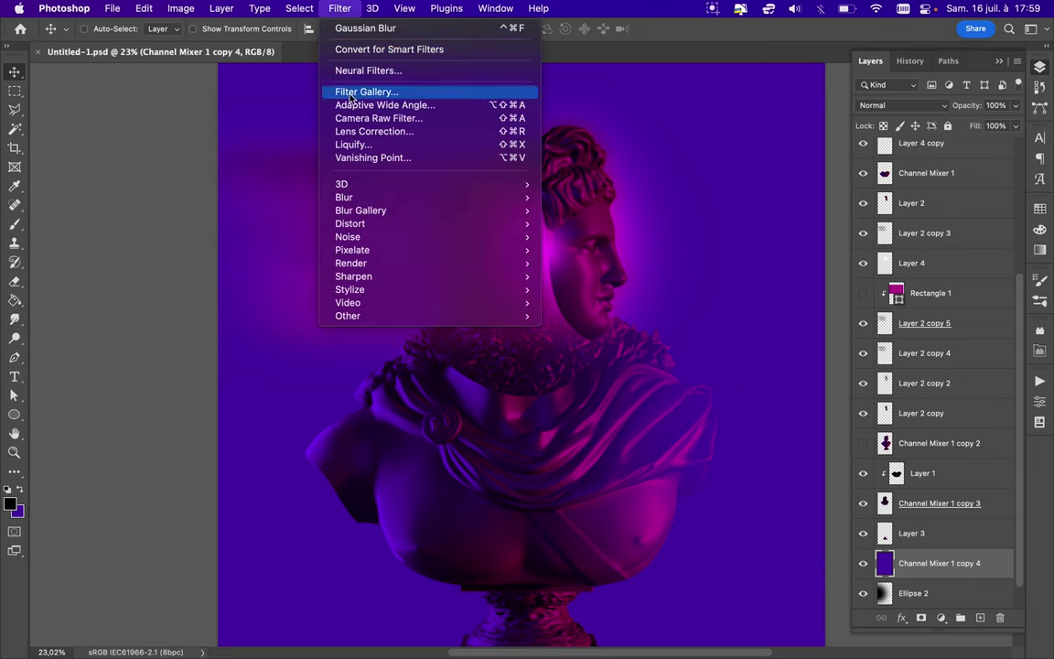
mouse_move(360, 210)
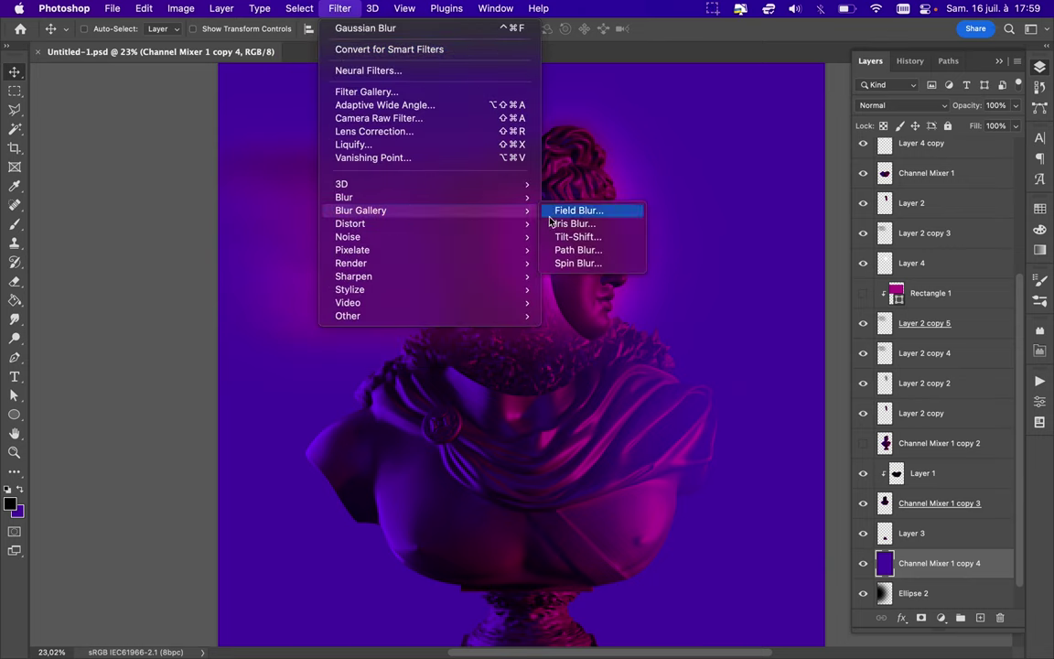
left_click(597, 264)
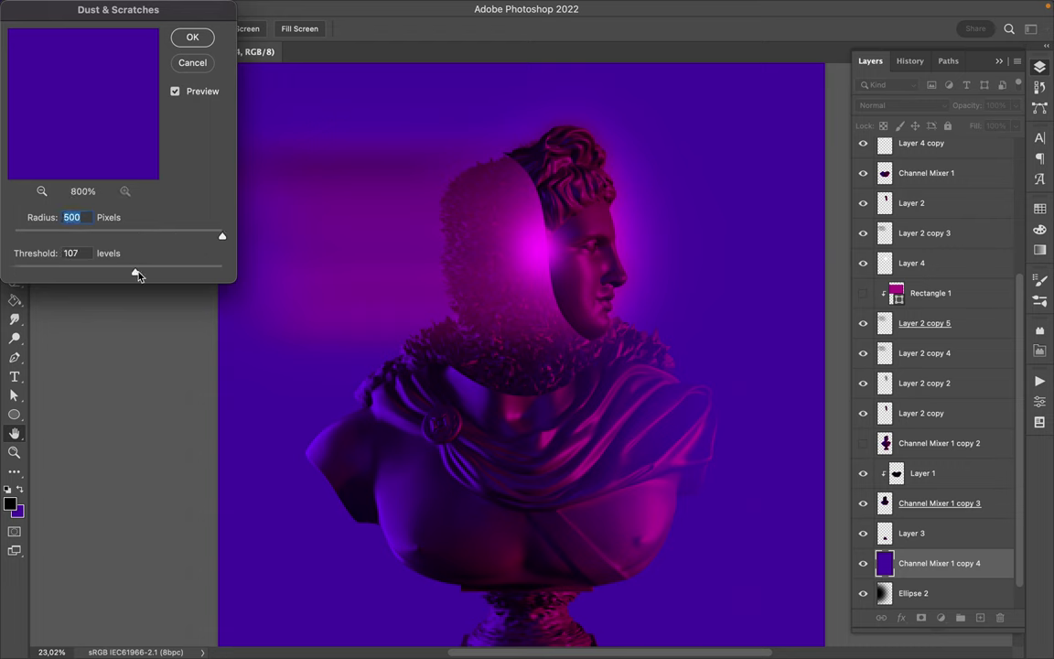
key("Escape")
left_click(340, 8)
mouse_move(352, 249)
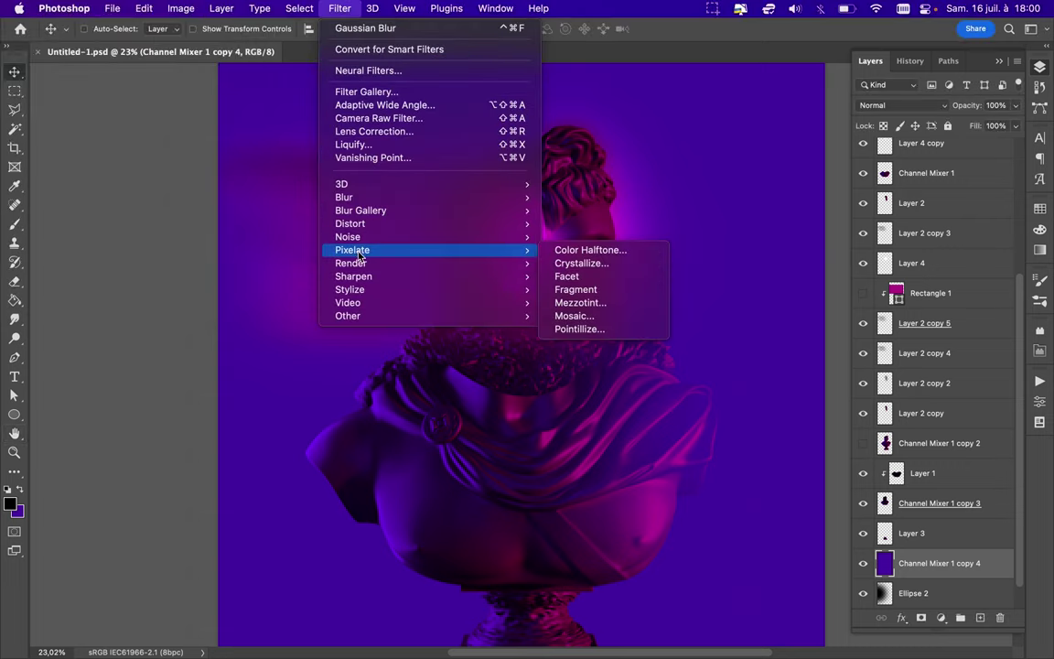
left_click(590, 289)
scroll(608, 299, "down", 3)
- Apply a Median filter to the layer, then try and cancel the Tiles filter
left_click(341, 9)
left_click(586, 281)
left_click_drag(129, 236, 98, 240)
key("Return")
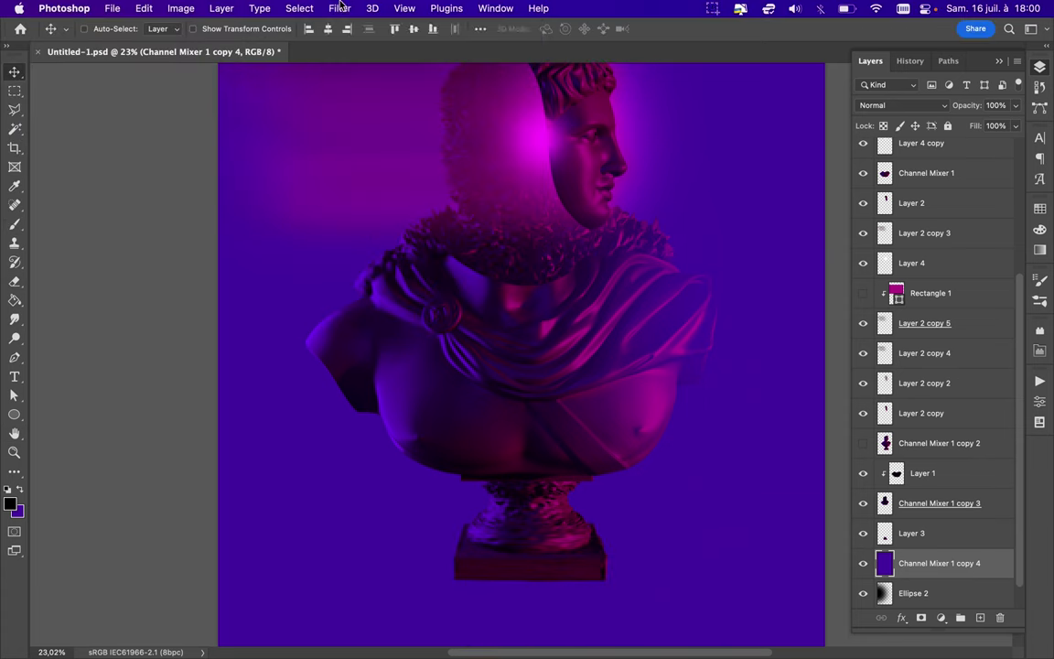
left_click(339, 8)
left_click(540, 335)
key("Escape")
- Add monochromatic noise at 301% to Channel Mixer 1 copy 4
left_click(339, 9)
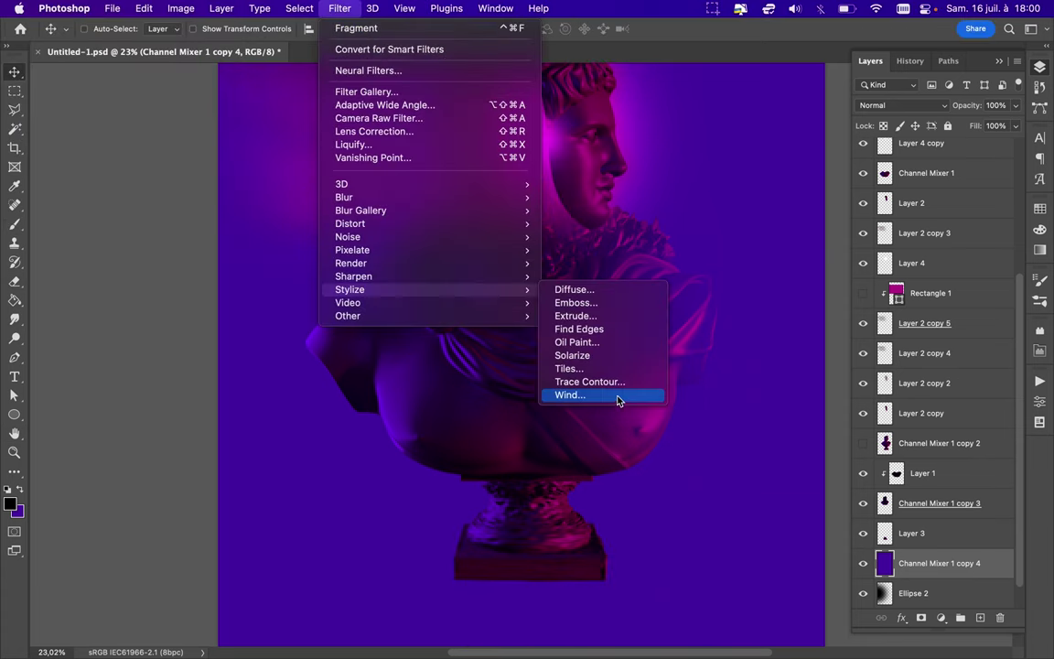
left_click(576, 237)
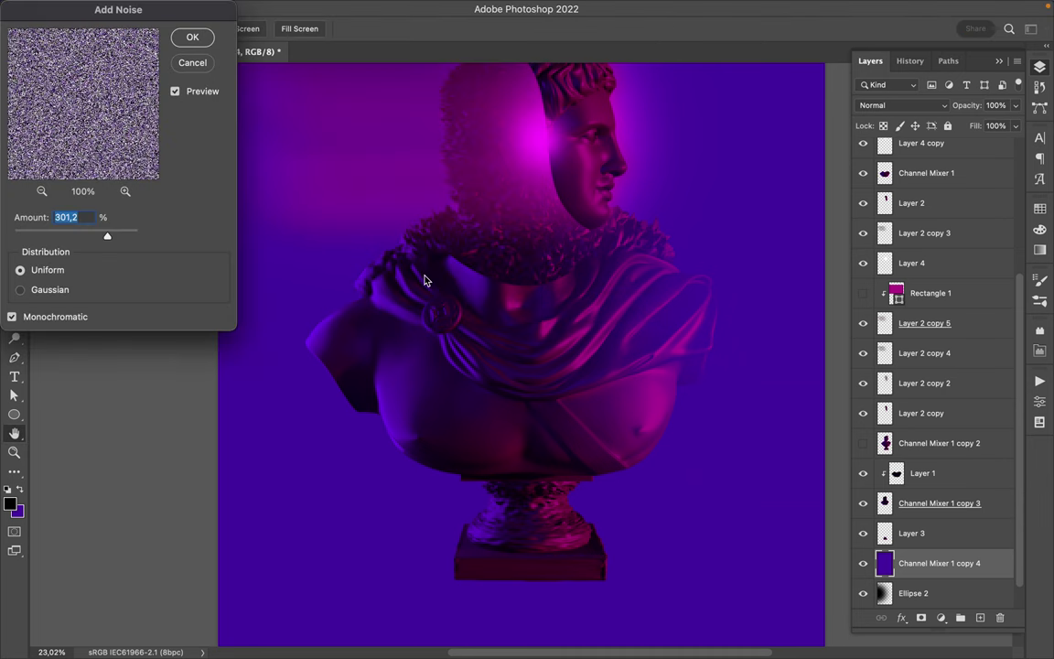
key("Return")
- Apply a Wind filter using the Blast method, blowing from the right
left_click(339, 8)
left_click(585, 394)
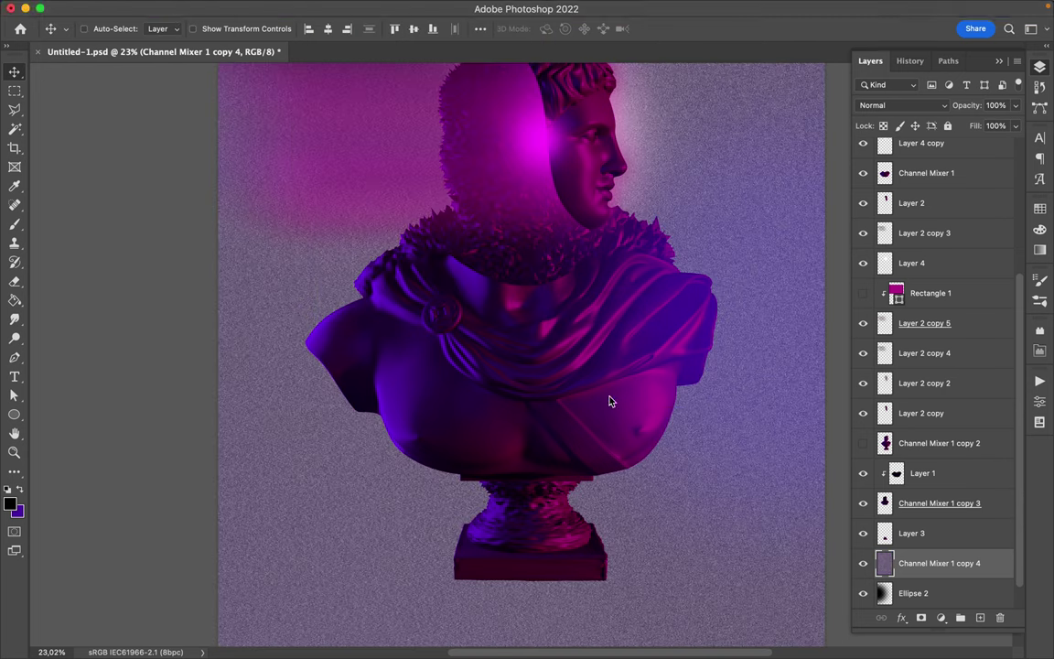
left_click(736, 366)
left_click(737, 420)
left_click(737, 409)
key("Return")
- Rotate the noise layer 90° and stretch it to cover the whole poster
key("ctrl+0")
key("ctrl+t")
left_click_drag(361, 96, 666, 267)
left_click_drag(519, 185, 520, 100)
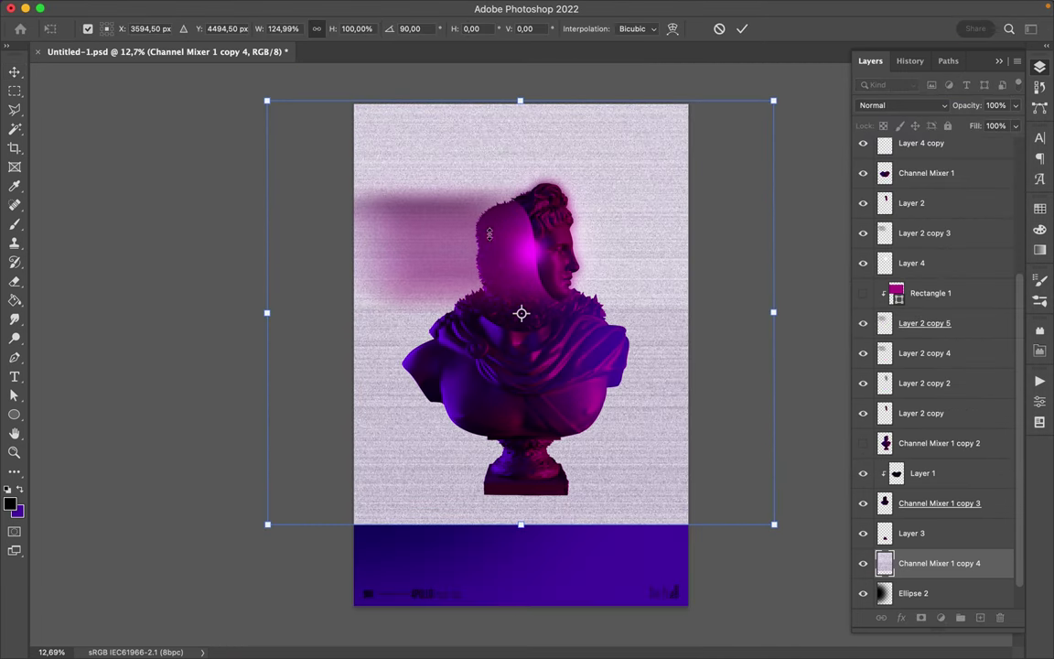
left_click_drag(267, 524, 348, 602)
left_click_drag(774, 354, 689, 354)
left_click(901, 106)
- Try Multiply blending on the noise texture layer
left_click(800, 226)
left_click(901, 105)
left_click(911, 155)
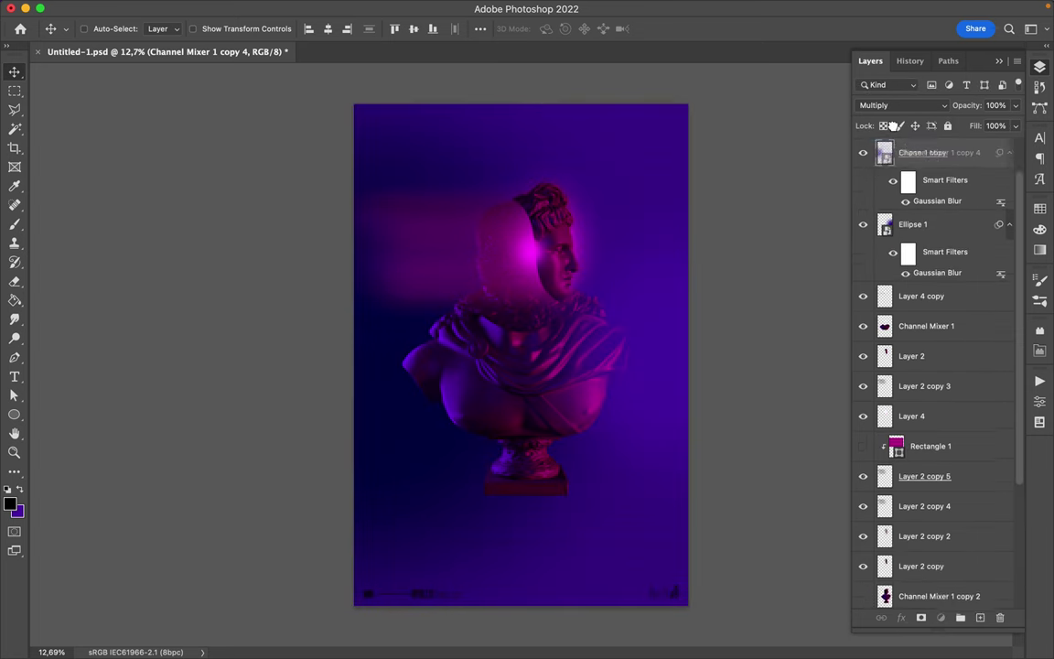
scroll(531, 211, "up", 3)
- Set the texture to Overlay at about 21% fill, fit the poster in view and save
left_click(933, 105)
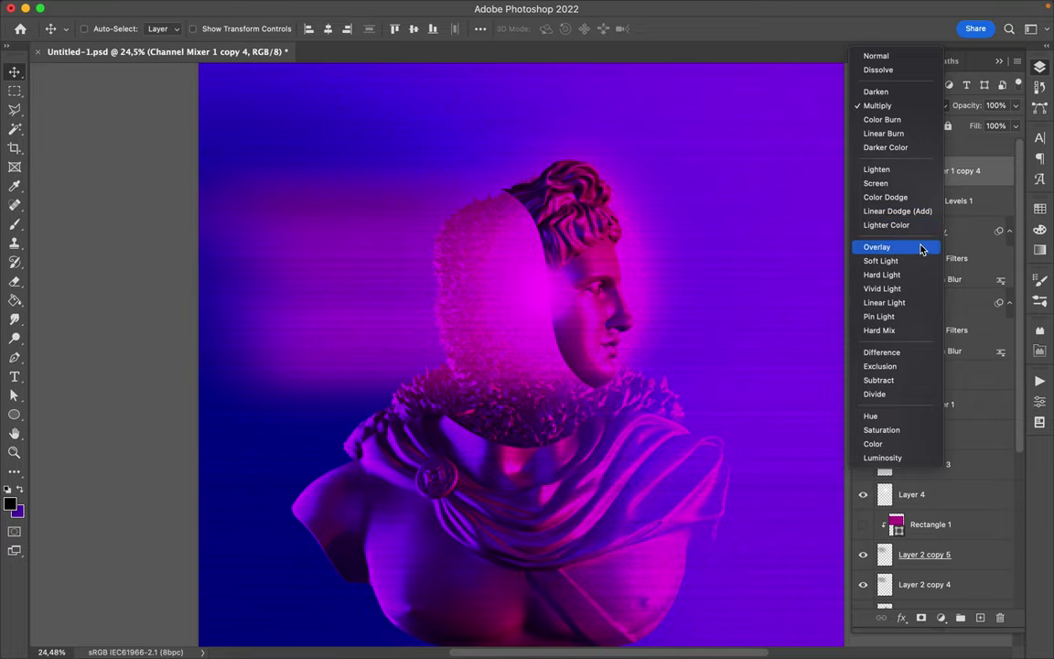
left_click(921, 247)
left_click_drag(1016, 126, 966, 146)
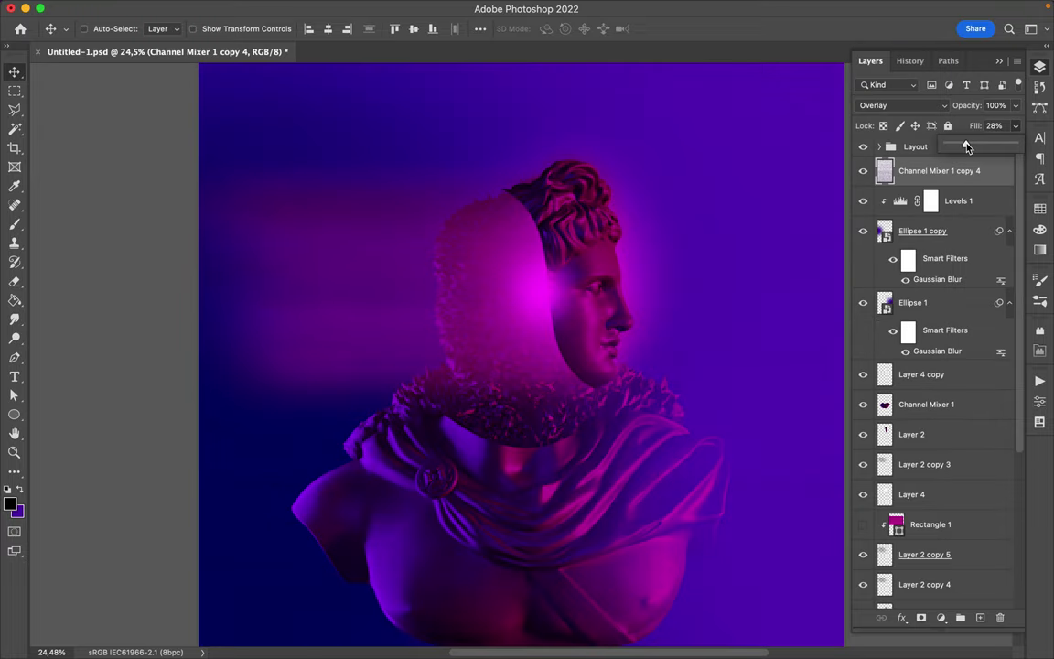
scroll(681, 197, "up", 3)
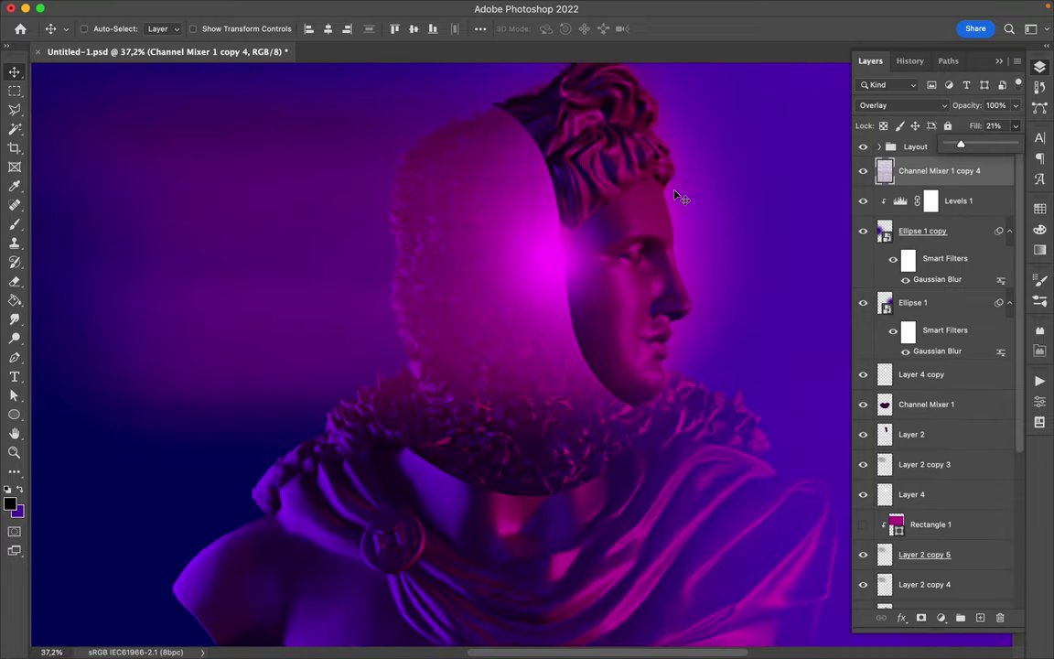
scroll(651, 336, "up", 3)
scroll(647, 347, "up", 3)
scroll(640, 362, "down", 5)
key("ctrl+0")
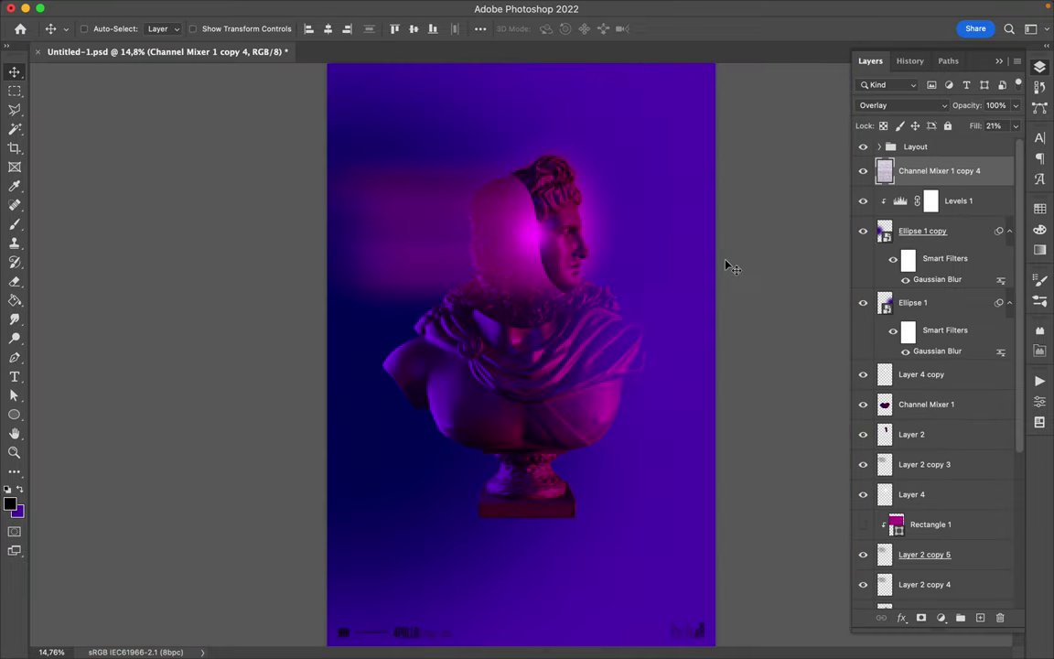
key("ctrl+s")
- In the Layout group, move the 4POLLO and No. 1300 text layers below Shape 1
left_click(879, 146)
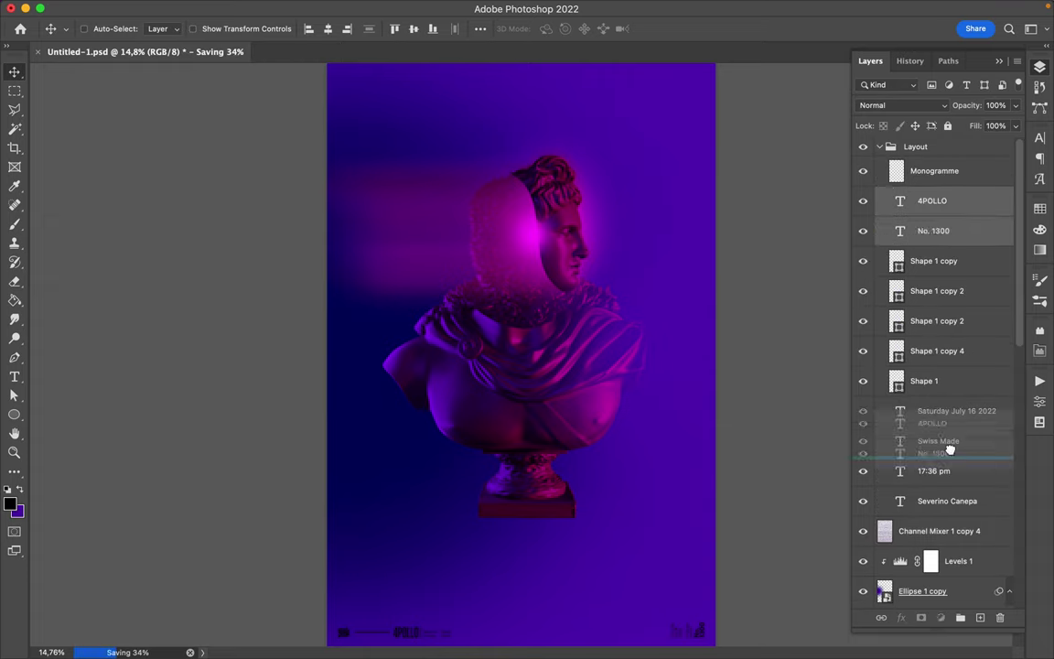
left_click_drag(943, 200, 937, 372)
left_click(947, 500, "shift")
- Draw a small magenta-outlined ellipse with 15 px stroke at the footer's bottom-left
left_click(906, 246)
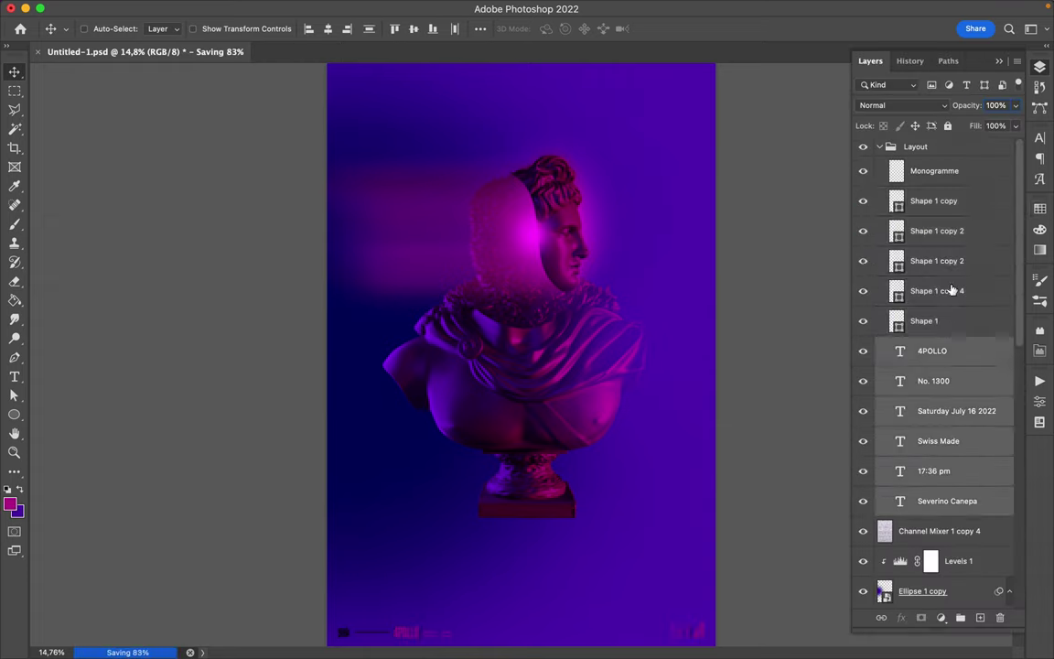
key("a")
left_click(218, 29)
key("u")
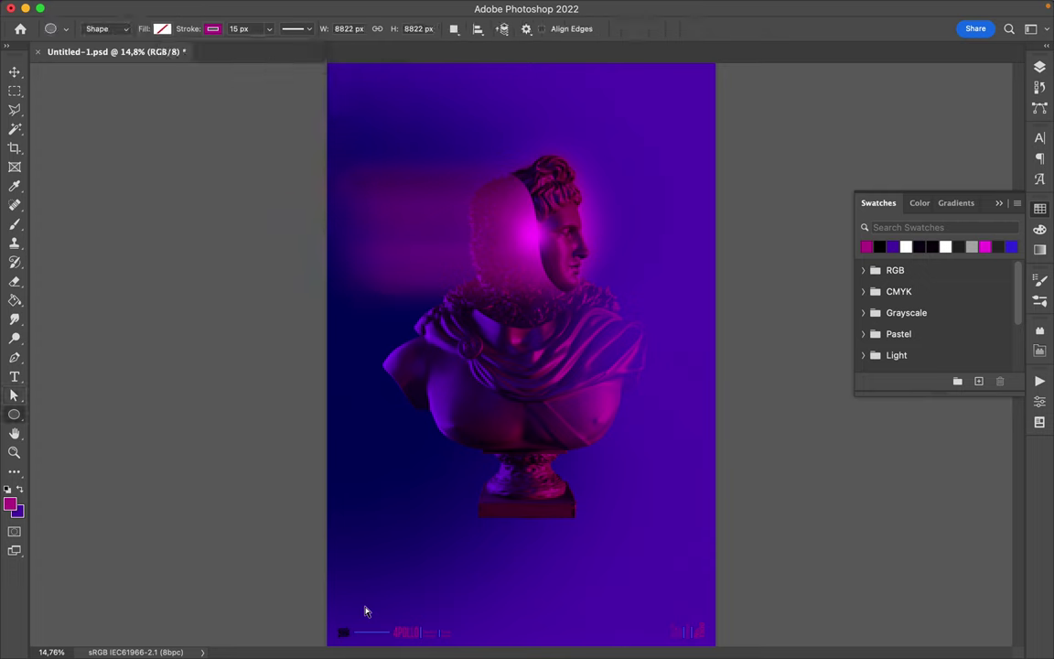
left_click_drag(332, 622, 357, 645)
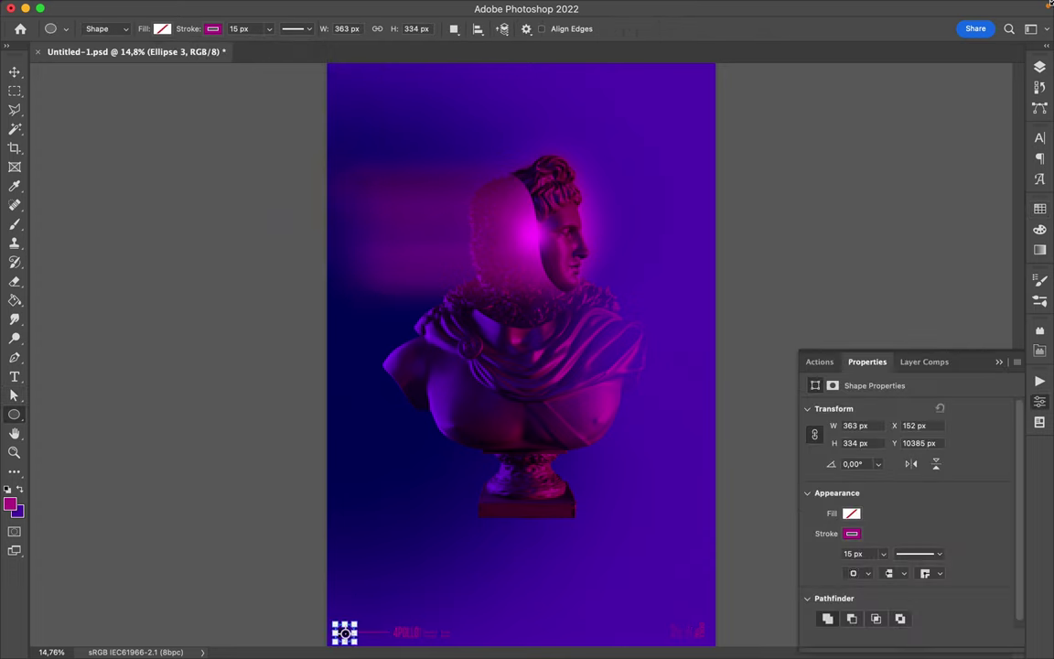
- Move Ellipse 3 just above Monogramme in the layers list
left_click(1039, 66)
left_click_drag(922, 206, 922, 180)
key("v")
scroll(376, 586, "up", 5)
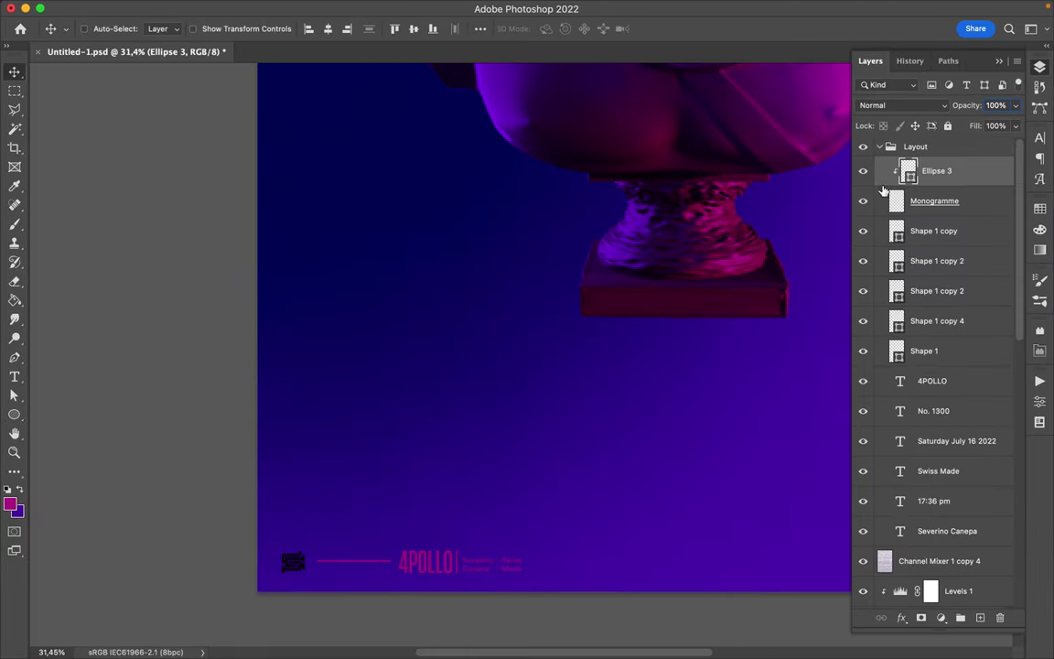
scroll(631, 360, "down", 5)
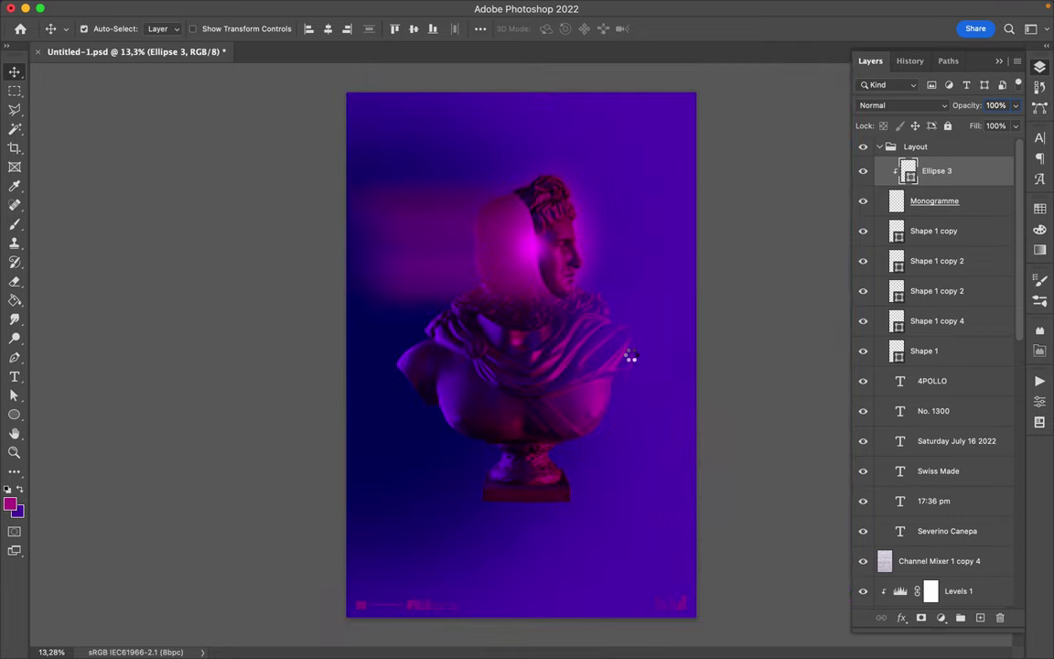